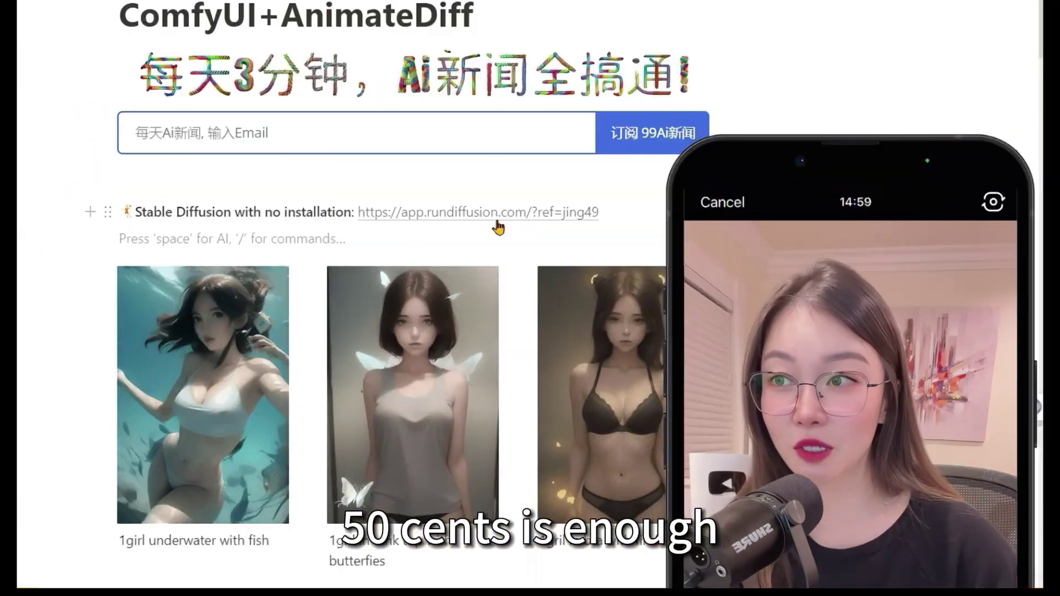
- Open the RunDiffusion link from the Stable Diffusion notes and select ComfyUI as the app to launch
{"action": "mouse_move", "coordinate": [435, 218]}
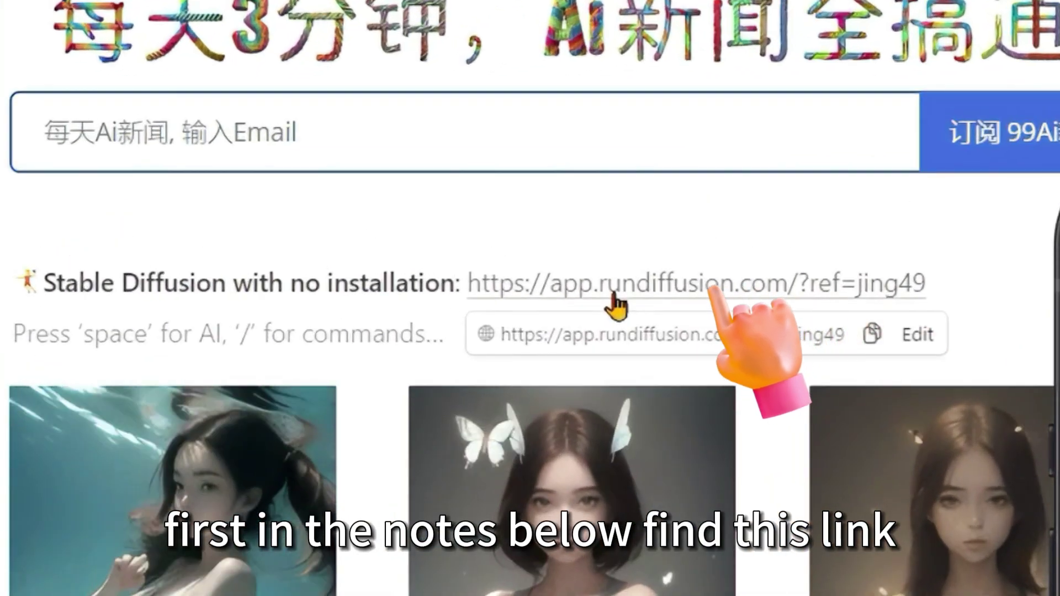
{"action": "left_click", "coordinate": [618, 308]}
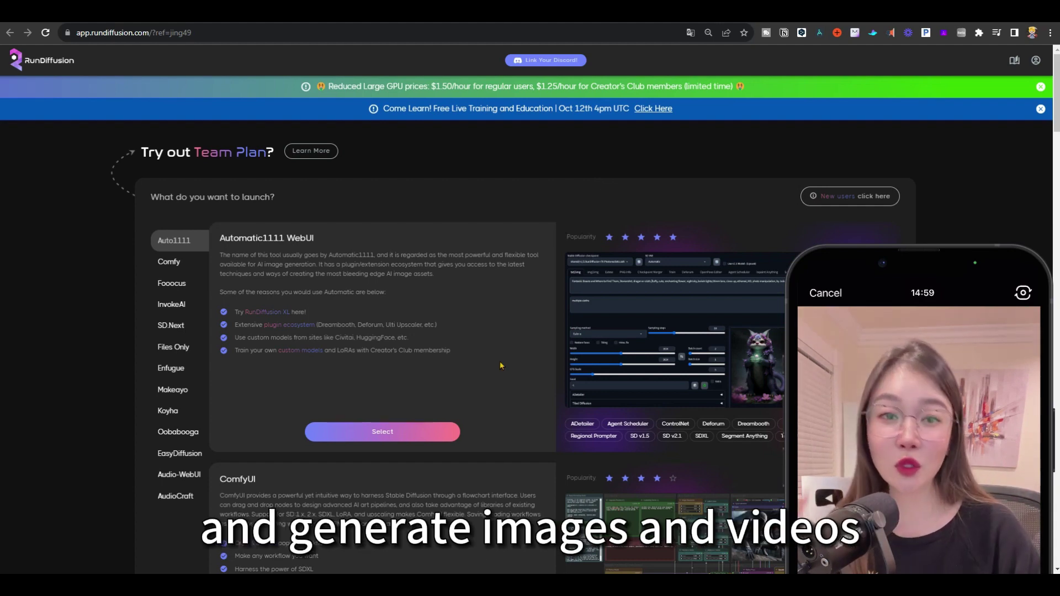
{"action": "scroll", "coordinate": [502, 365], "scroll_direction": "down", "scroll_amount": 3}
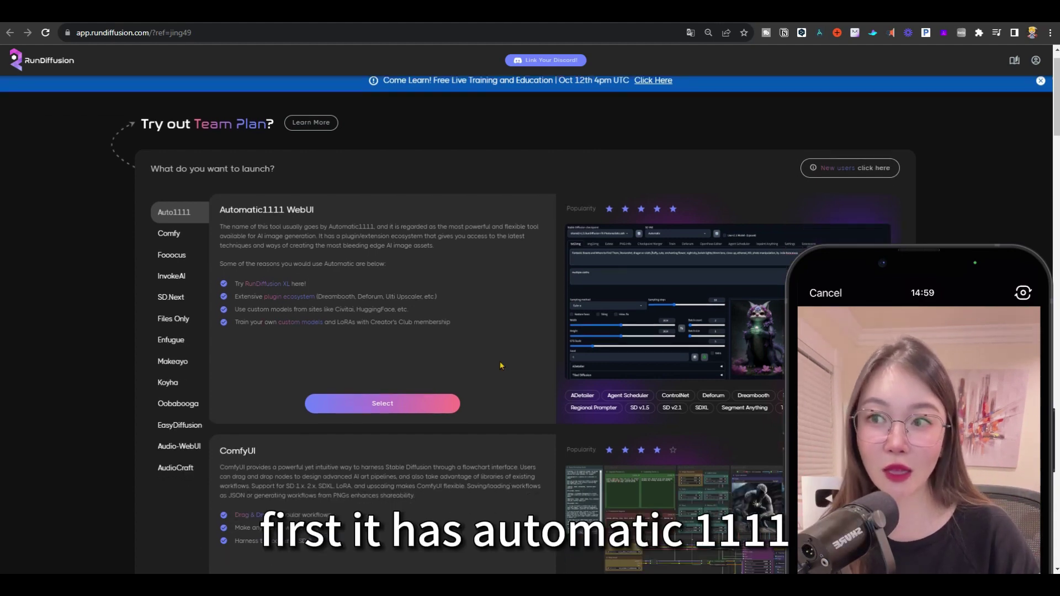
{"action": "scroll", "coordinate": [501, 365], "scroll_direction": "up", "scroll_amount": 3}
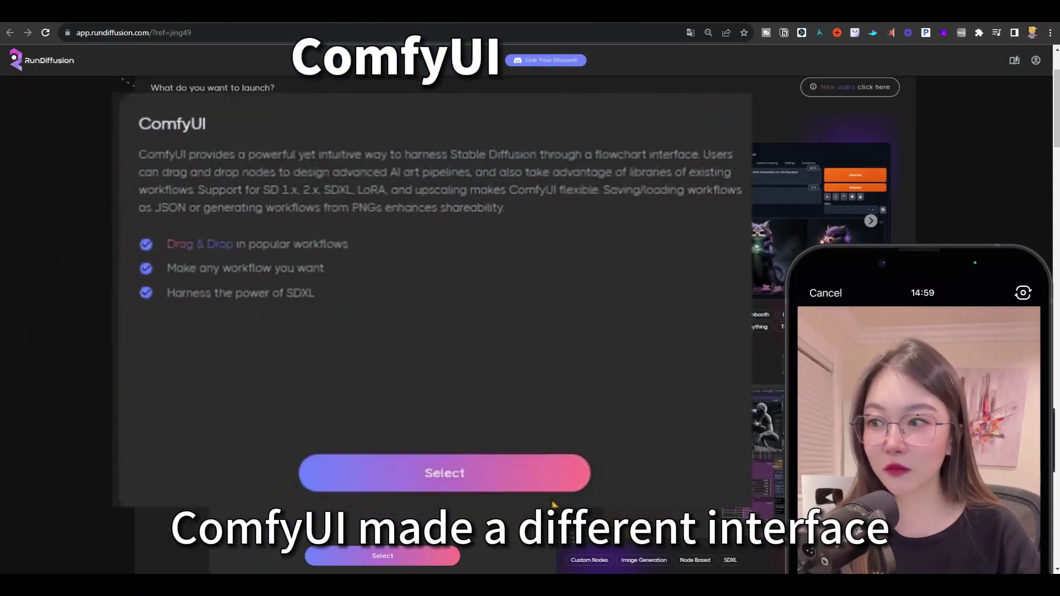
{"action": "scroll", "coordinate": [554, 503], "scroll_direction": "down", "scroll_amount": 1}
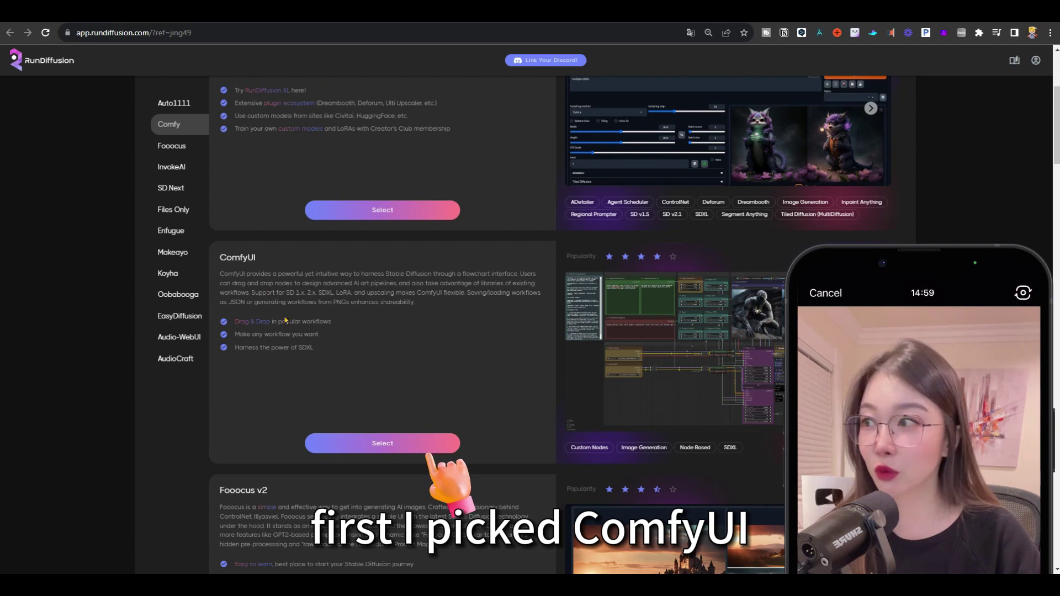
{"action": "left_click", "coordinate": [387, 443]}
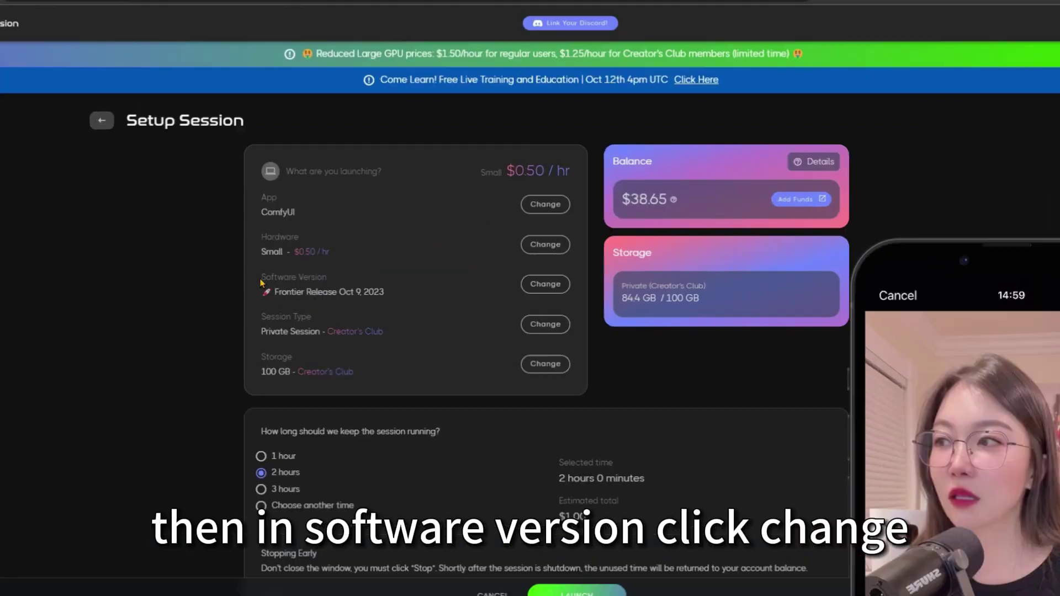
- Choose Frontier Release Oct 9, 2023 as the session's software version
{"action": "left_click_drag", "start_coordinate": [281, 277], "coordinate": [331, 276]}
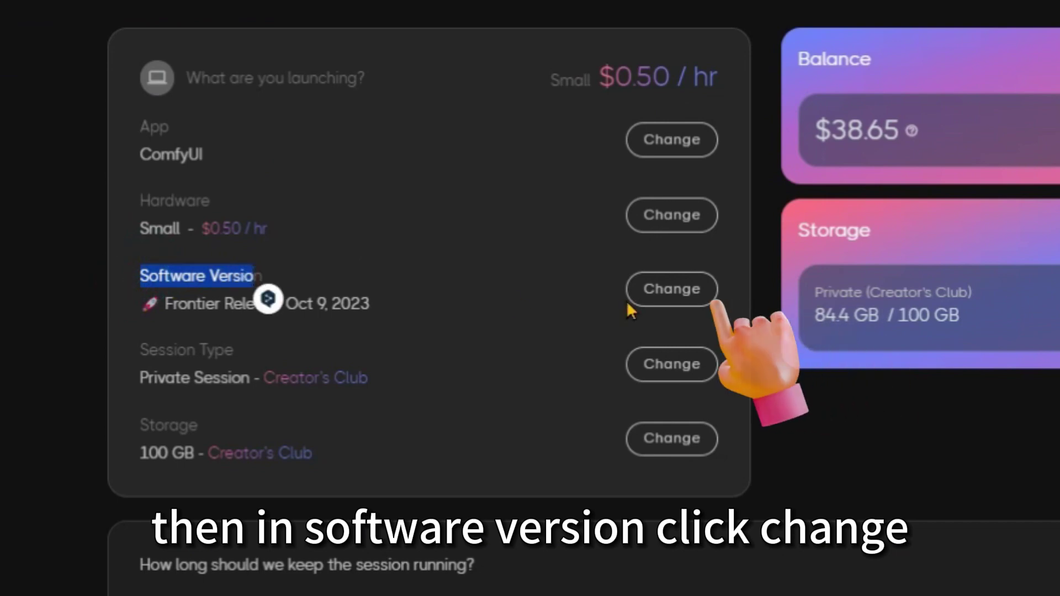
{"action": "left_click", "coordinate": [673, 290]}
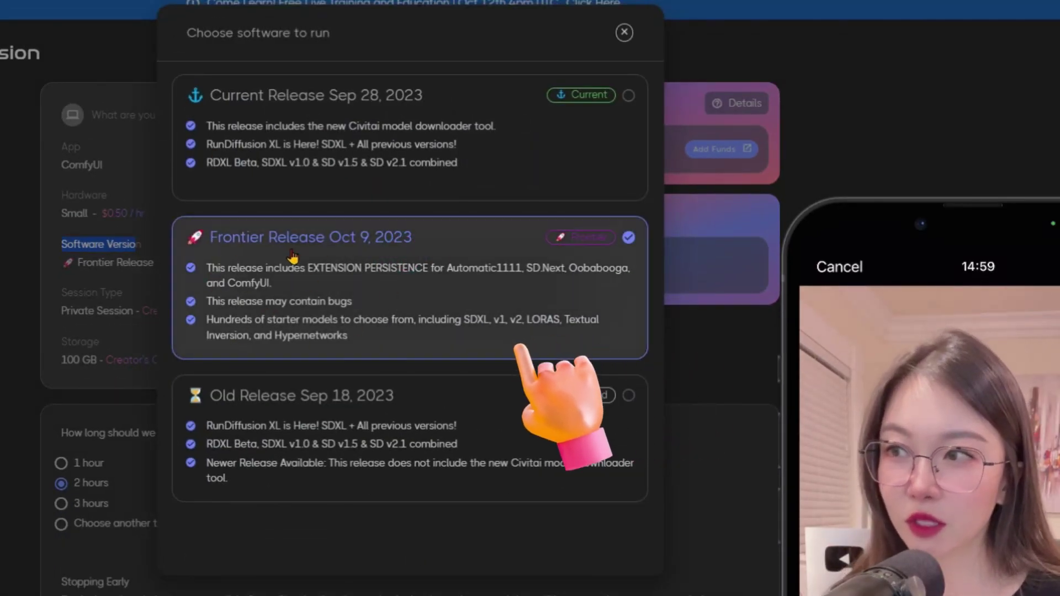
{"action": "left_click", "coordinate": [465, 282]}
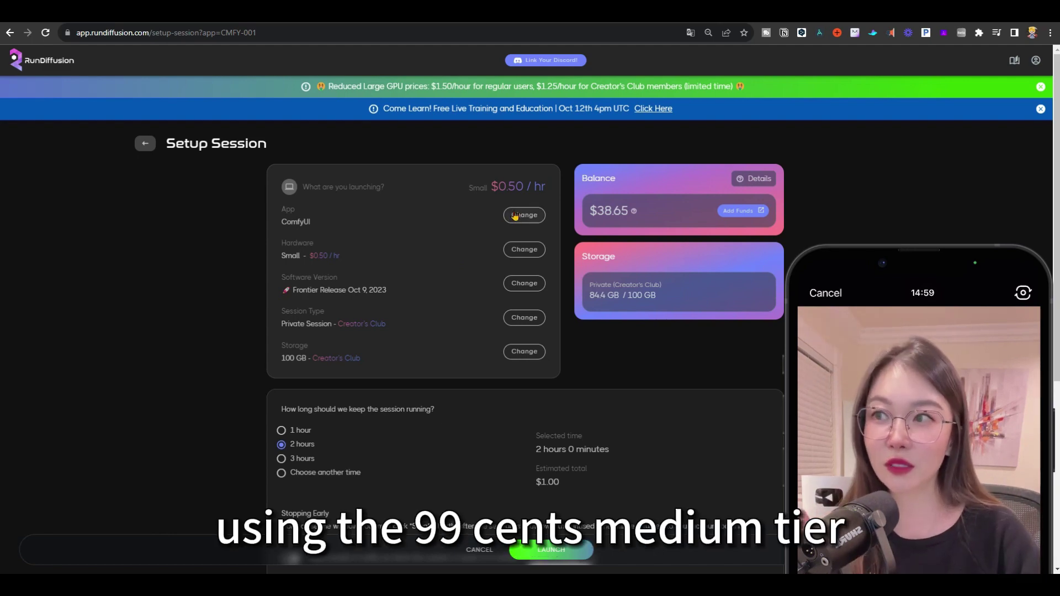
- Review the hardware tiers, keep Small at $0.50/hr, and launch the ComfyUI session for 2 hours
{"action": "left_click", "coordinate": [522, 250]}
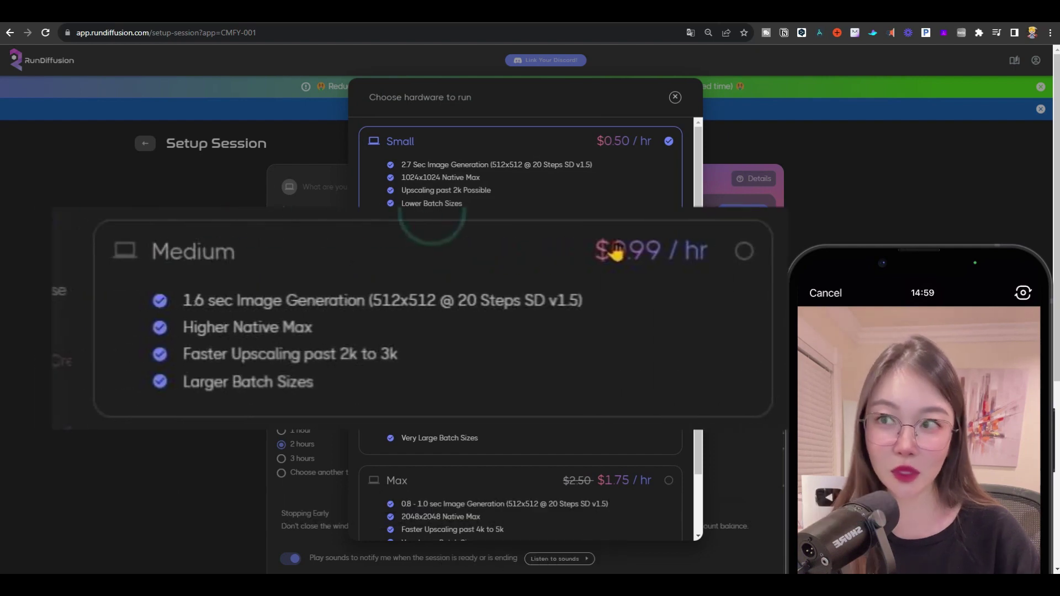
{"action": "left_click", "coordinate": [675, 97]}
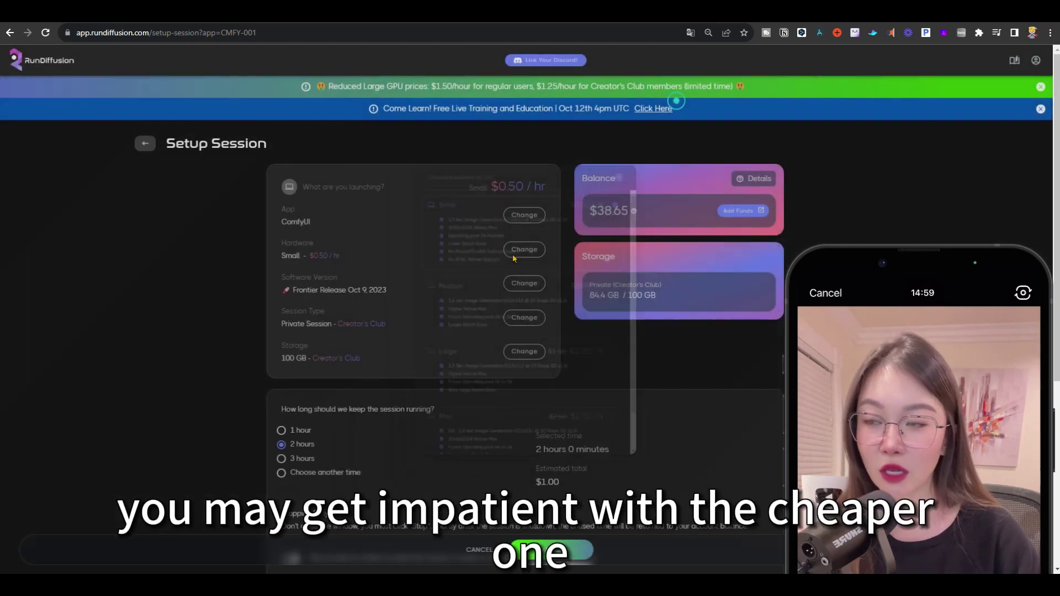
{"action": "scroll", "coordinate": [501, 319], "scroll_direction": "down", "scroll_amount": 1}
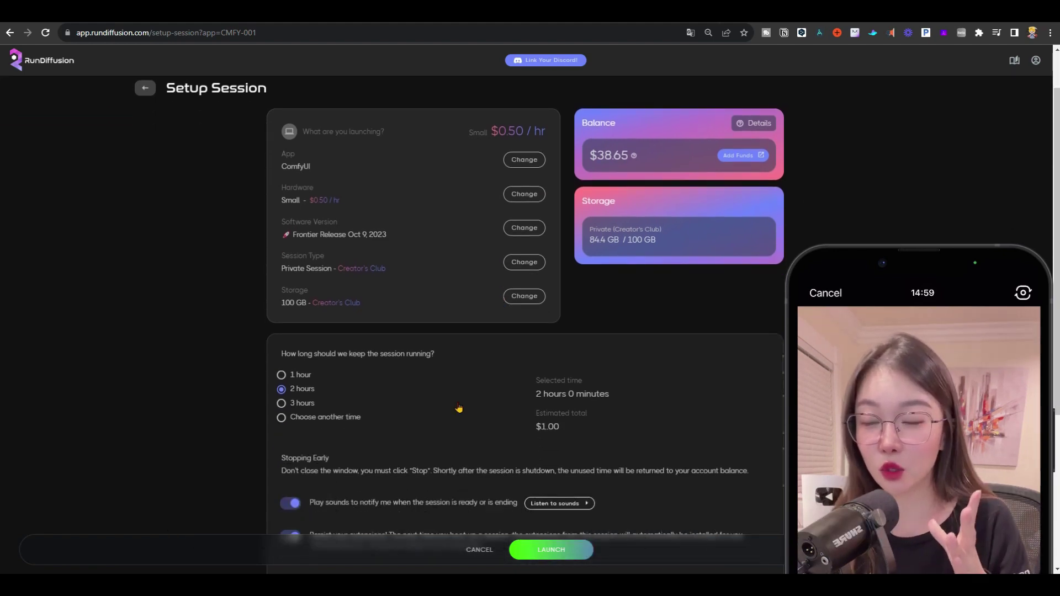
{"action": "left_click", "coordinate": [509, 438]}
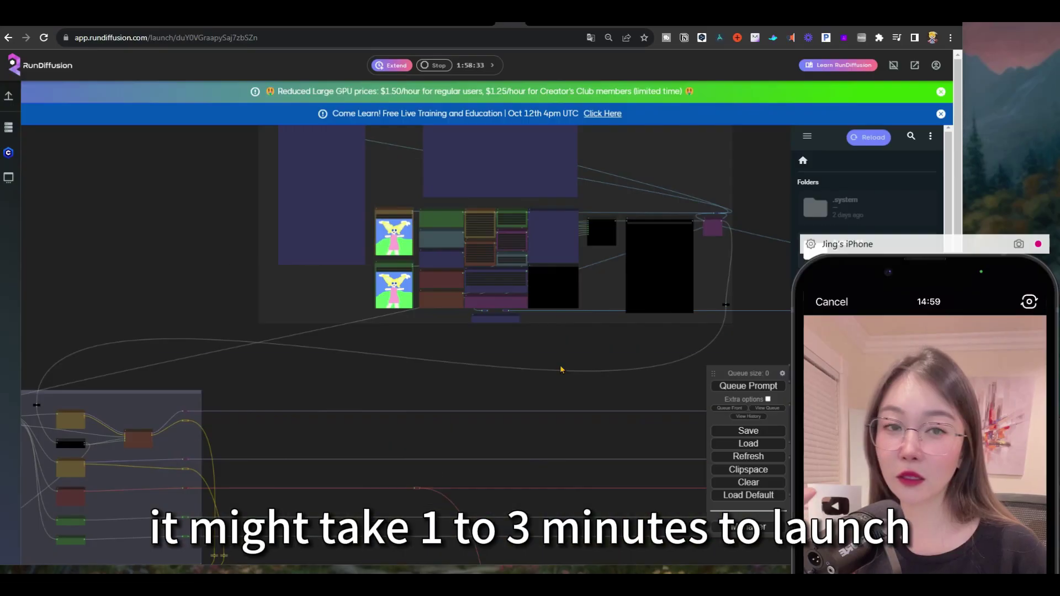
- Clear the existing workflow from the ComfyUI canvas and confirm its removal
{"action": "scroll", "coordinate": [436, 276], "scroll_direction": "down", "scroll_amount": 4}
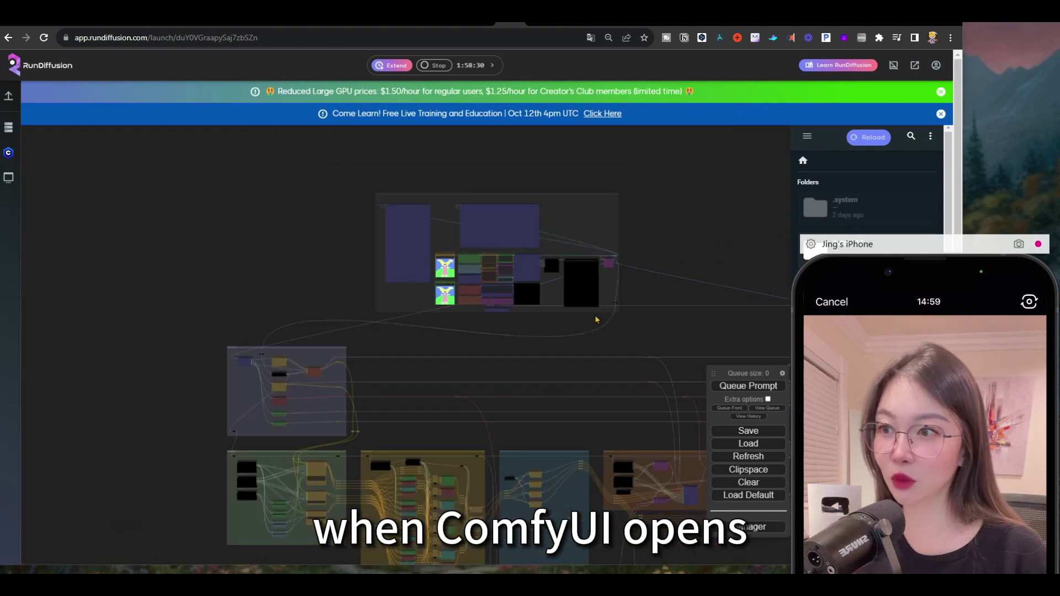
{"action": "left_click_drag", "start_coordinate": [701, 249], "coordinate": [427, 197]}
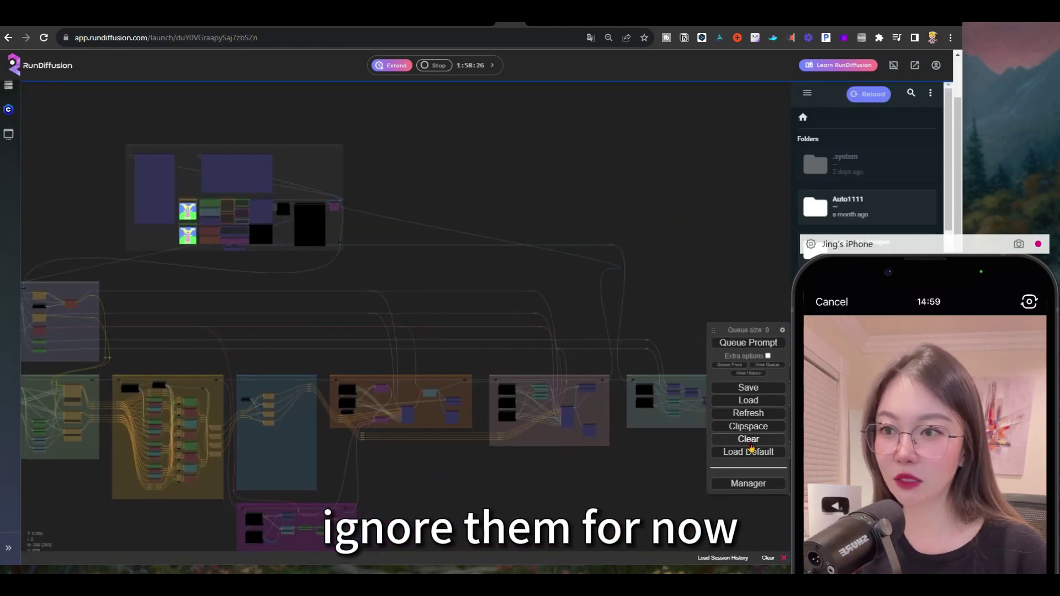
{"action": "left_click", "coordinate": [786, 313]}
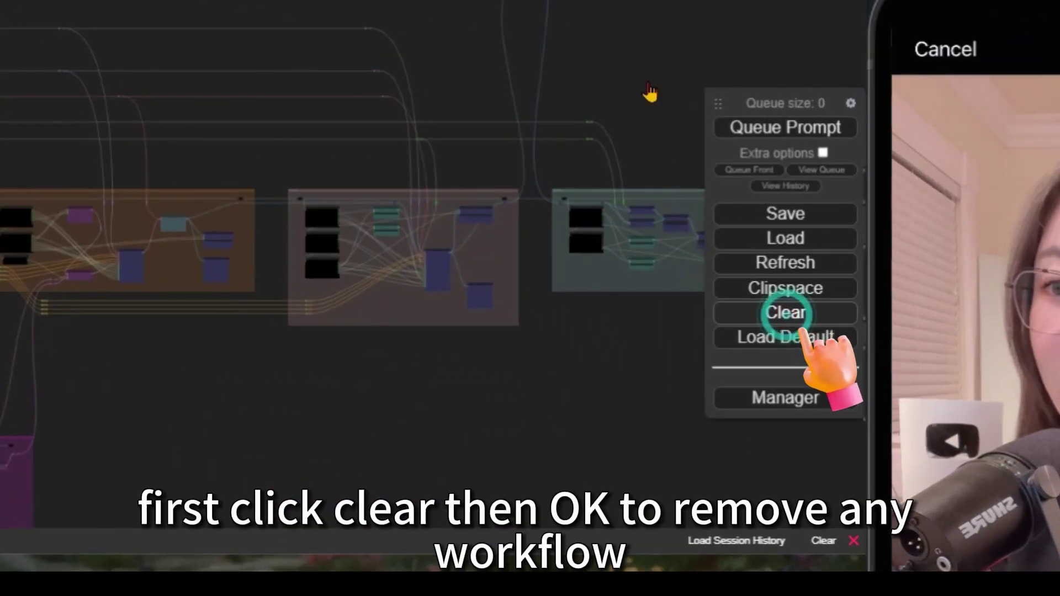
{"action": "left_click", "coordinate": [520, 144]}
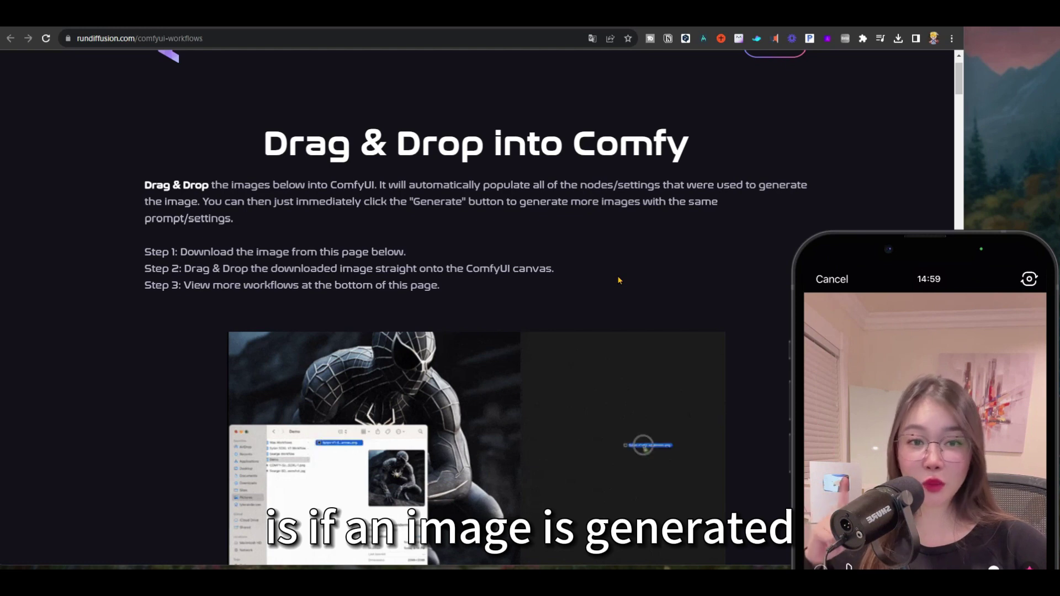
- Save the black-suited Spider-Man image from the Sytan Workflow section of RunDiffusion's ComfyUI workflows page
{"action": "scroll", "coordinate": [491, 327], "scroll_direction": "down", "scroll_amount": 1}
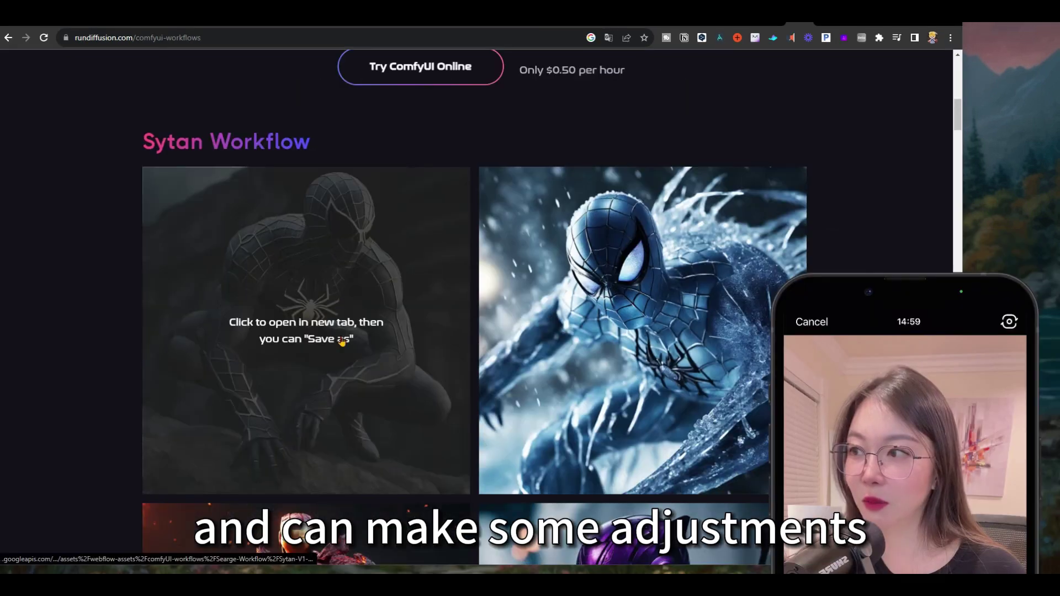
{"action": "left_click", "coordinate": [341, 338]}
{"action": "right_click", "coordinate": [425, 229]}
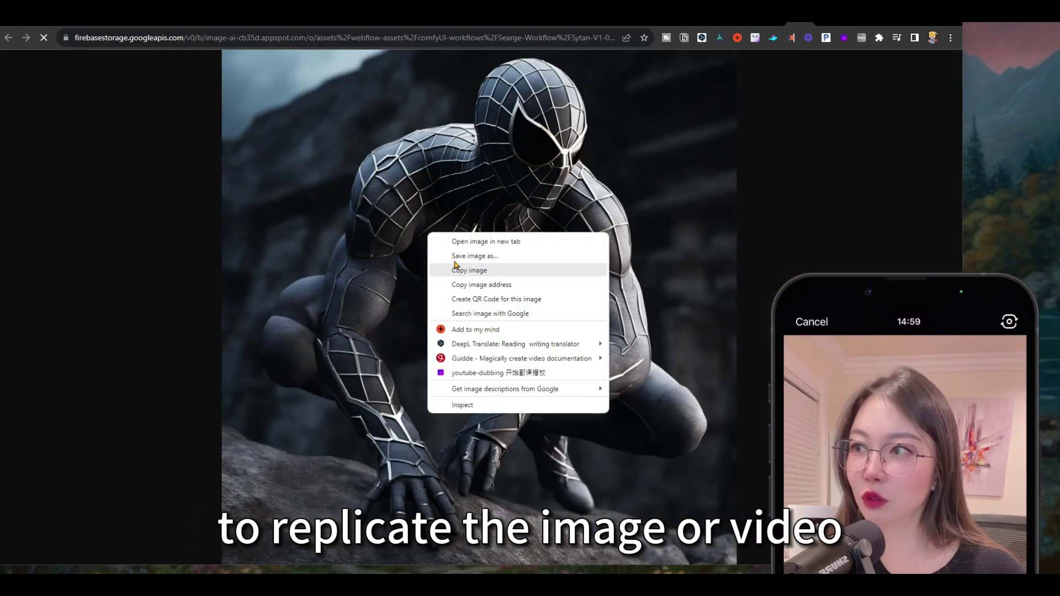
{"action": "left_click", "coordinate": [441, 253]}
{"action": "key", "text": "Return"}
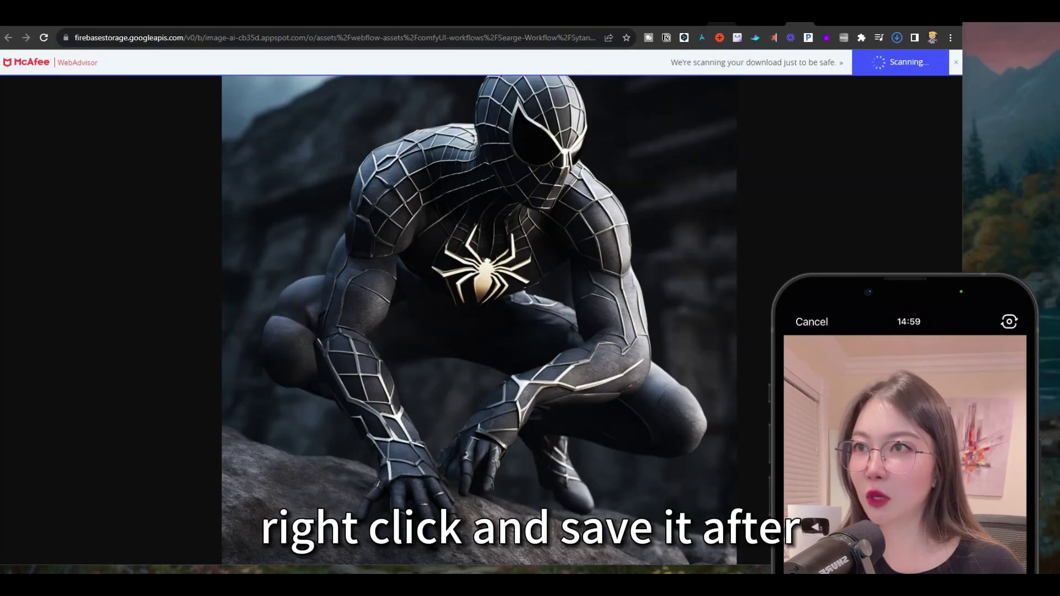
{"action": "key", "text": "ctrl+w"}
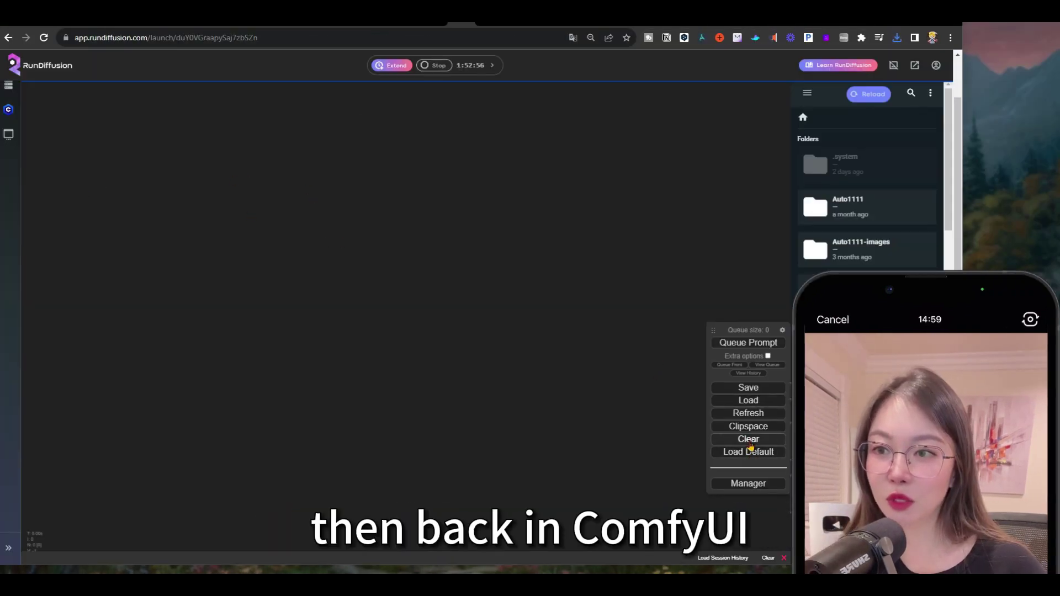
- Return to ComfyUI, clear the canvas, and load the workflow from the downloaded Sytan Spider-Man image
{"action": "left_click", "coordinate": [750, 442]}
{"action": "left_click", "coordinate": [526, 100]}
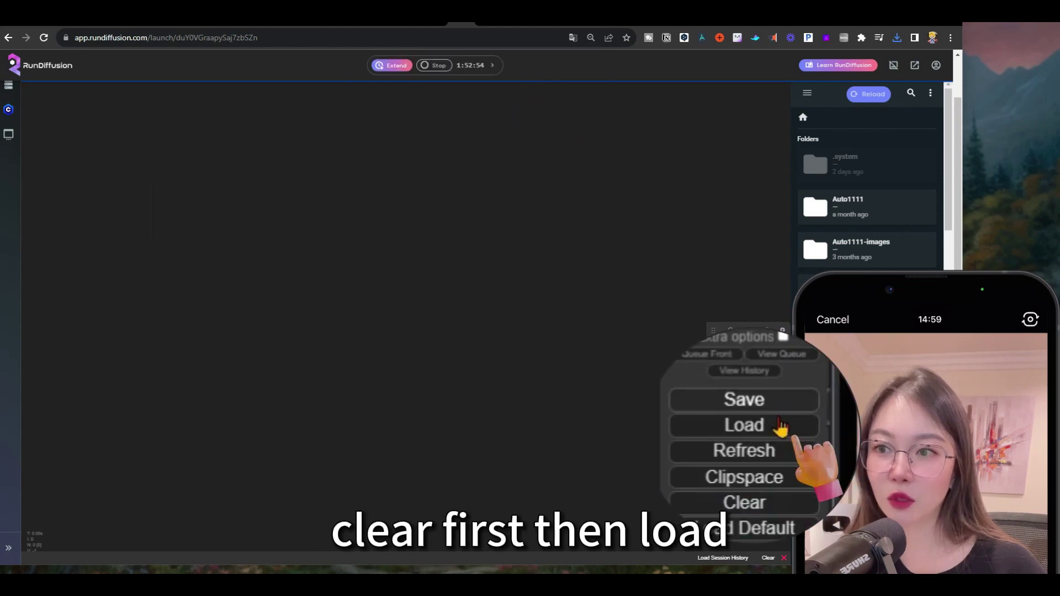
{"action": "left_click", "coordinate": [780, 428]}
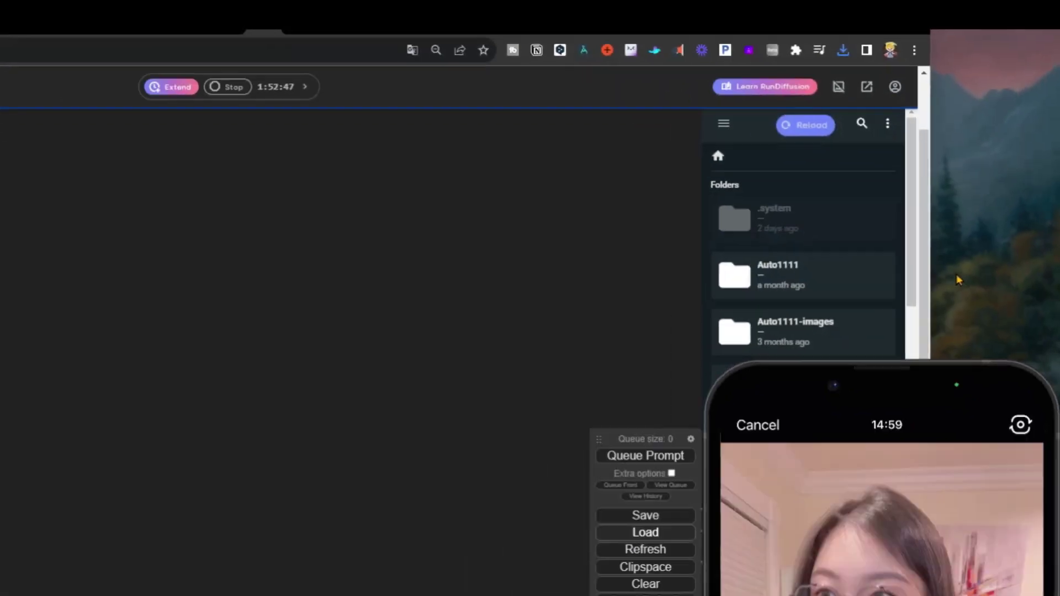
- Examine the overall layout and individual nodes of the loaded Sytan workflow
{"action": "scroll", "coordinate": [211, 383], "scroll_direction": "up", "scroll_amount": 2}
{"action": "scroll", "coordinate": [211, 384], "scroll_direction": "down", "scroll_amount": 4}
{"action": "left_click_drag", "start_coordinate": [305, 289], "coordinate": [593, 474]}
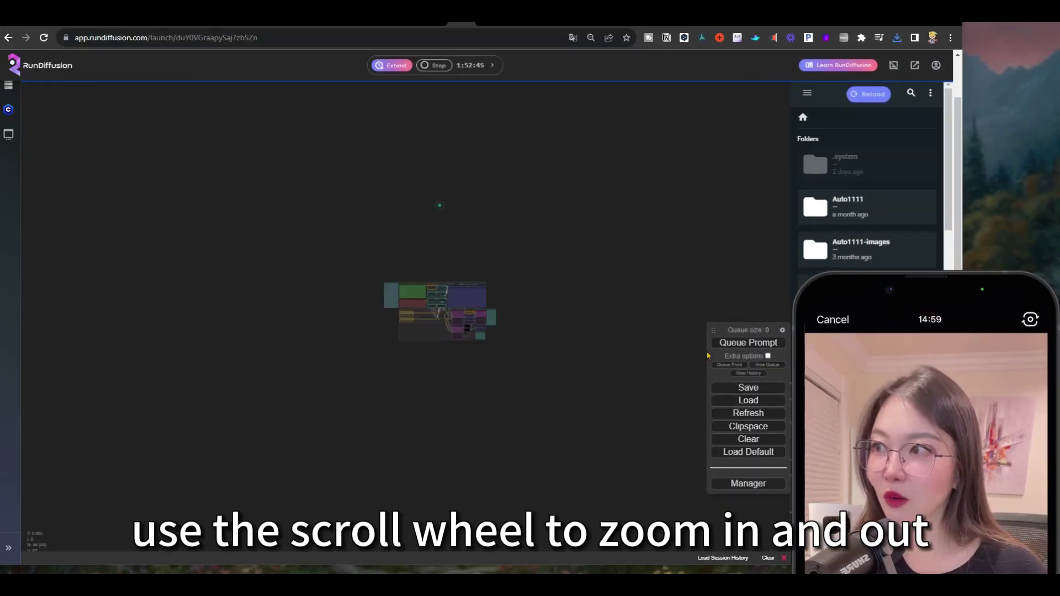
{"action": "scroll", "coordinate": [618, 315], "scroll_direction": "up", "scroll_amount": 6}
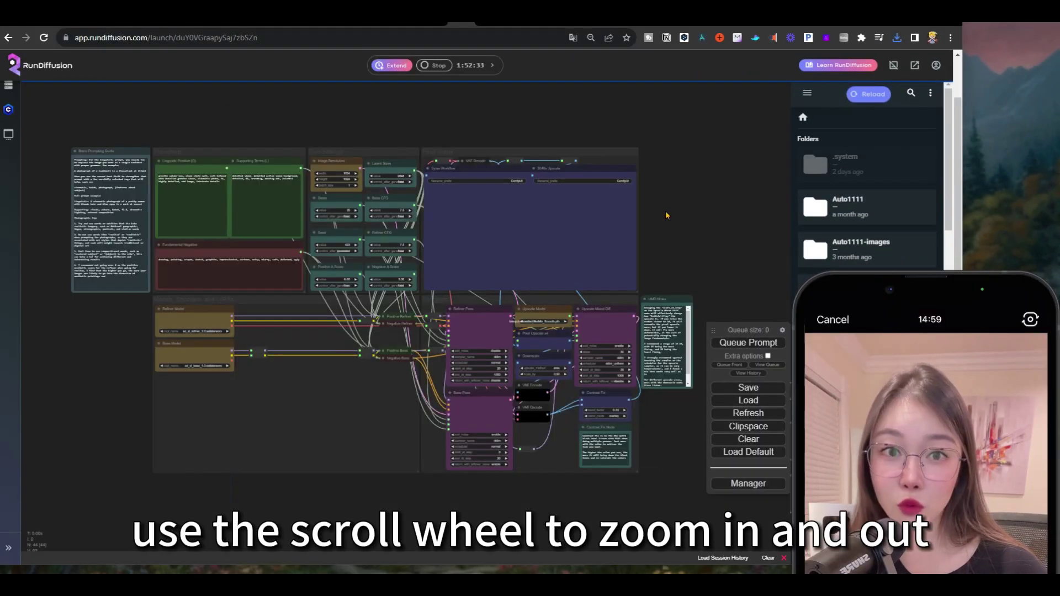
{"action": "scroll", "coordinate": [662, 190], "scroll_direction": "down", "scroll_amount": 1}
{"action": "scroll", "coordinate": [662, 190], "scroll_direction": "up", "scroll_amount": 5}
{"action": "left_click_drag", "start_coordinate": [653, 227], "coordinate": [776, 130]}
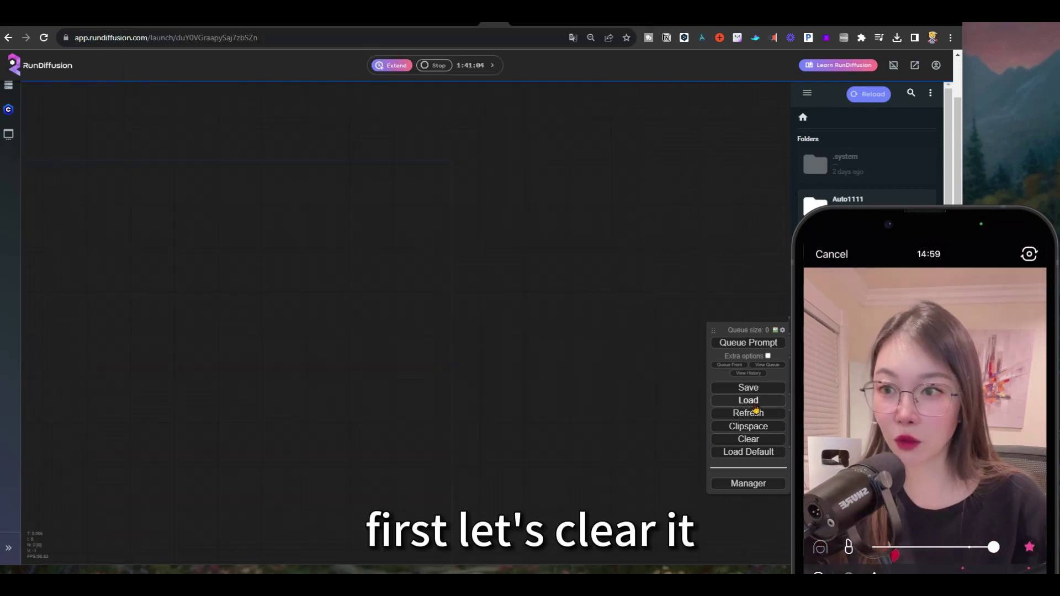
- Load the 3_-_Basic_Txt2Vid JSON workflow from the AnimatedDiff folder and bring all its nodes into view
{"action": "left_click", "coordinate": [752, 401]}
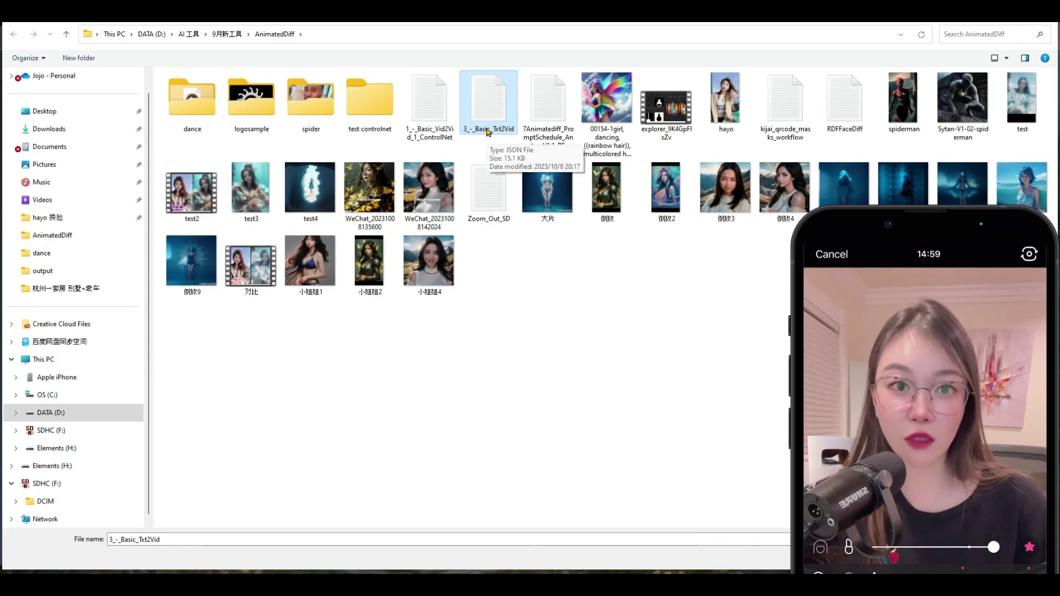
{"action": "double_click", "coordinate": [488, 131]}
{"action": "scroll", "coordinate": [487, 131], "scroll_direction": "down", "scroll_amount": 5}
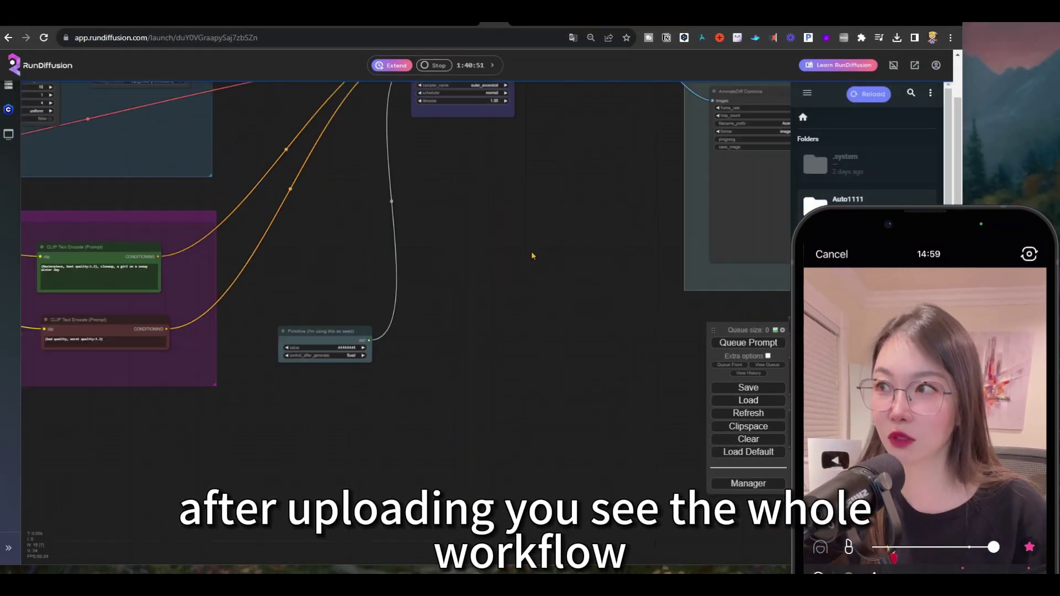
{"action": "scroll", "coordinate": [572, 238], "scroll_direction": "down", "scroll_amount": 5}
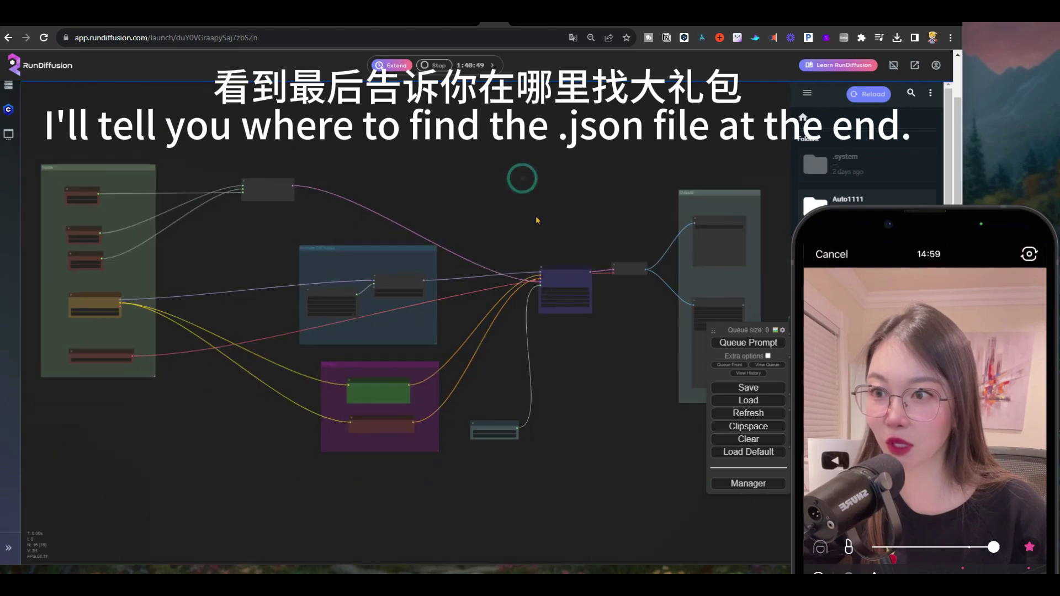
- Queue the prompt to test the text-to-video workflow and dismiss the validation report
{"action": "scroll", "coordinate": [553, 238], "scroll_direction": "up", "scroll_amount": 5}
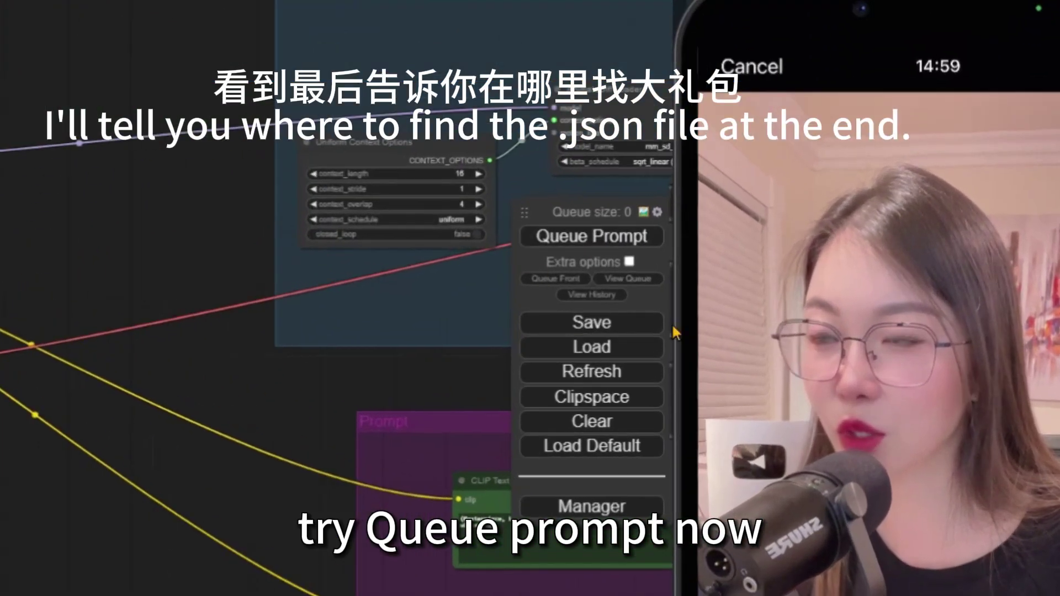
{"action": "left_click", "coordinate": [591, 237]}
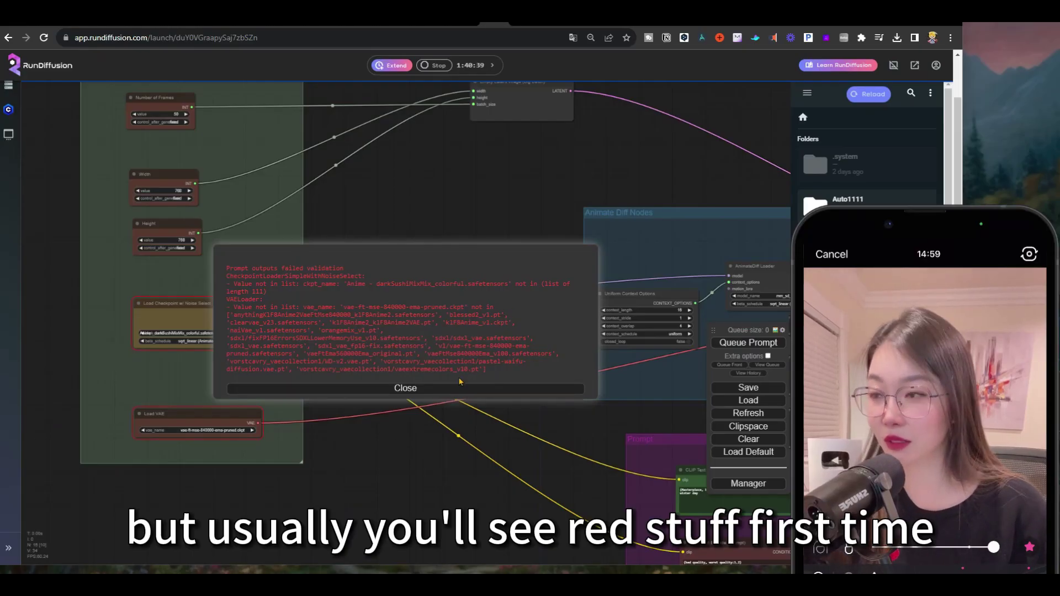
{"action": "left_click", "coordinate": [444, 388]}
- Set the Load Checkpoint w/ Noise Select model to v1/2.RunDiffusion-FX-2-5D.safetensors, queue the prompt again and dismiss the validation report
{"action": "left_click_drag", "start_coordinate": [321, 274], "coordinate": [506, 255]}
{"action": "scroll", "coordinate": [500, 277], "scroll_direction": "up", "scroll_amount": 7}
{"action": "left_click_drag", "start_coordinate": [221, 262], "coordinate": [355, 232]}
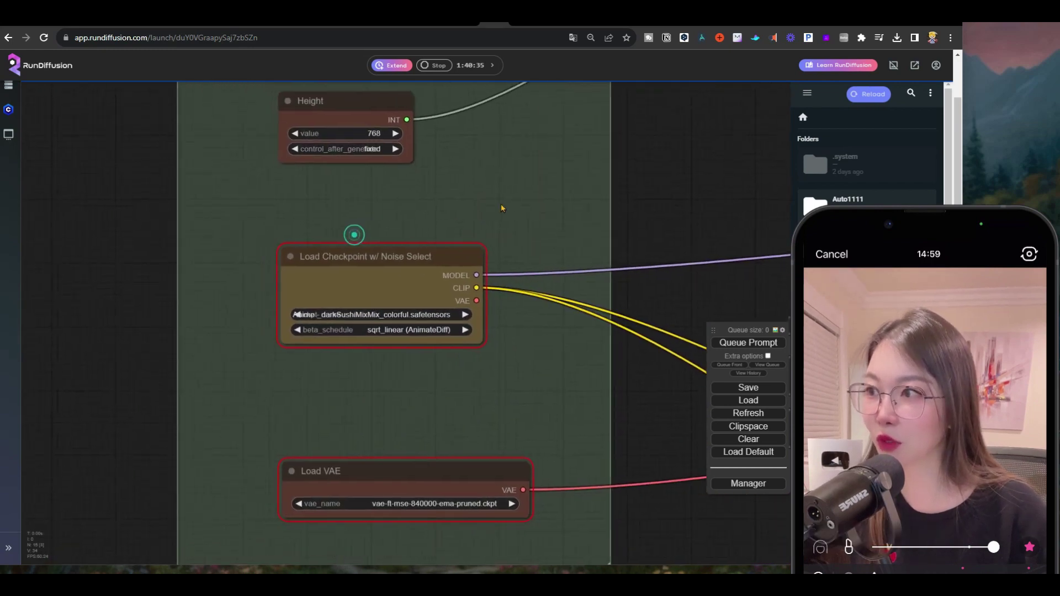
{"action": "scroll", "coordinate": [364, 276], "scroll_direction": "up", "scroll_amount": 4}
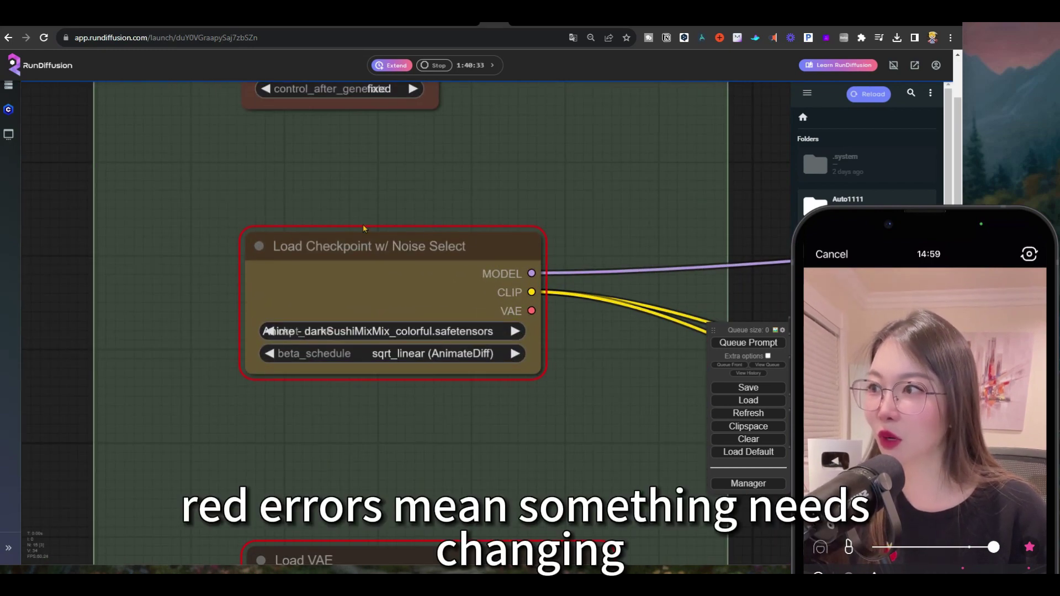
{"action": "left_click", "coordinate": [493, 338]}
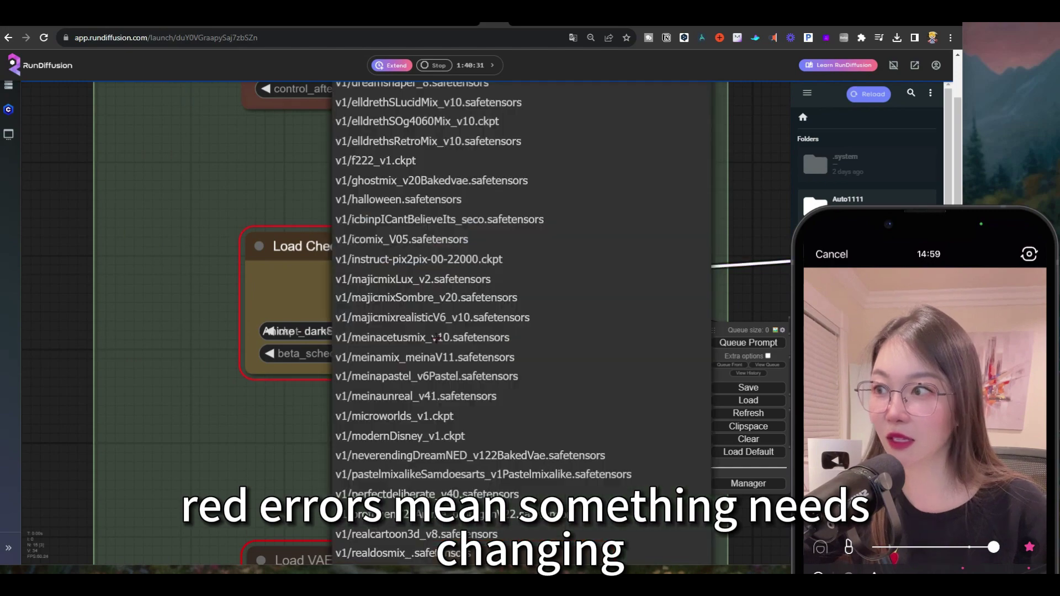
{"action": "scroll", "coordinate": [493, 226], "scroll_direction": "up", "scroll_amount": 3}
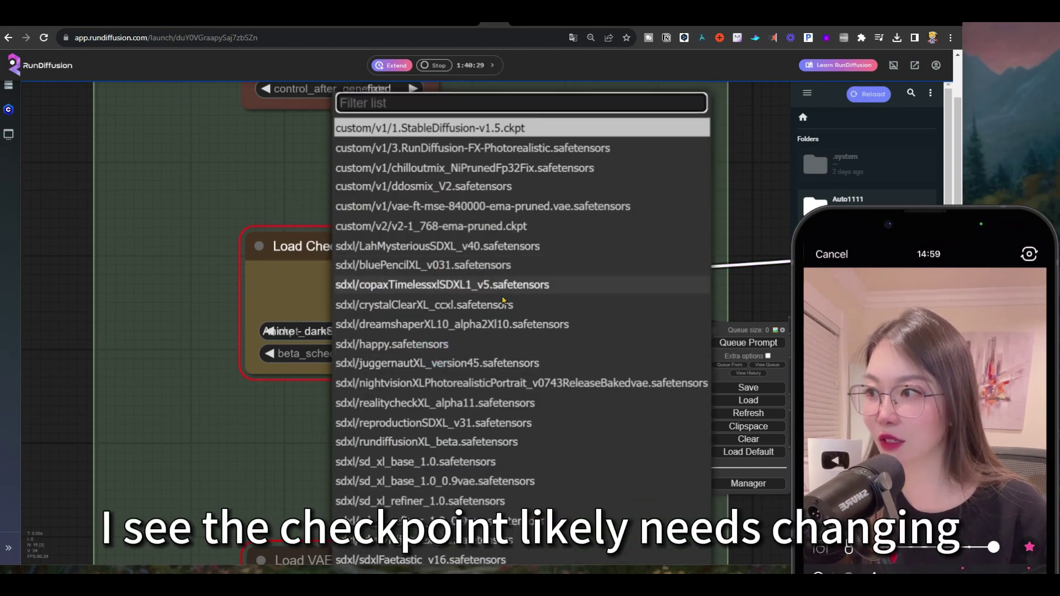
{"action": "scroll", "coordinate": [504, 308], "scroll_direction": "down", "scroll_amount": 15}
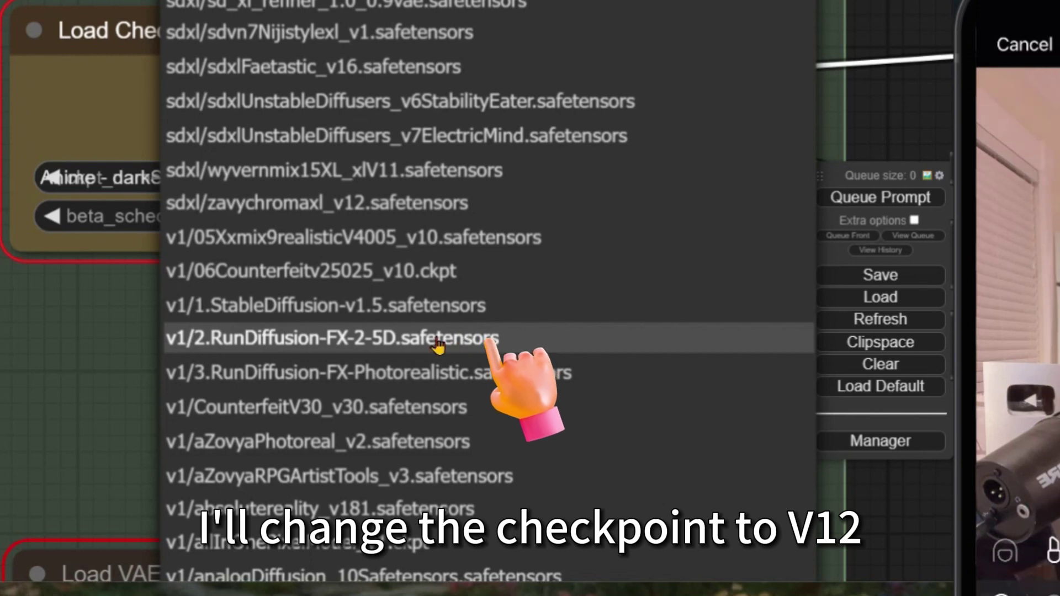
{"action": "left_click", "coordinate": [437, 339]}
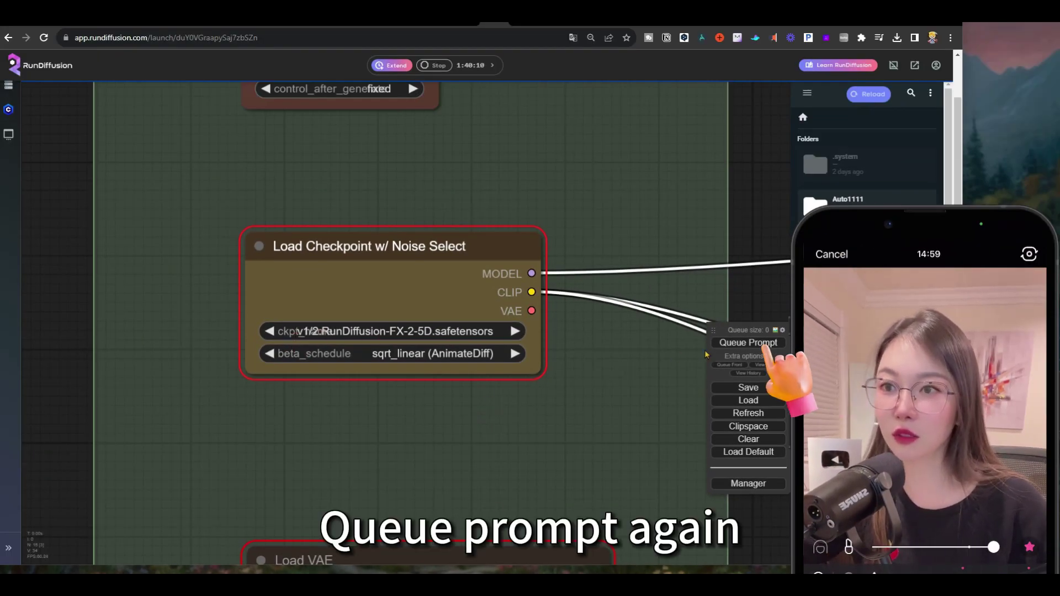
{"action": "left_click", "coordinate": [731, 346]}
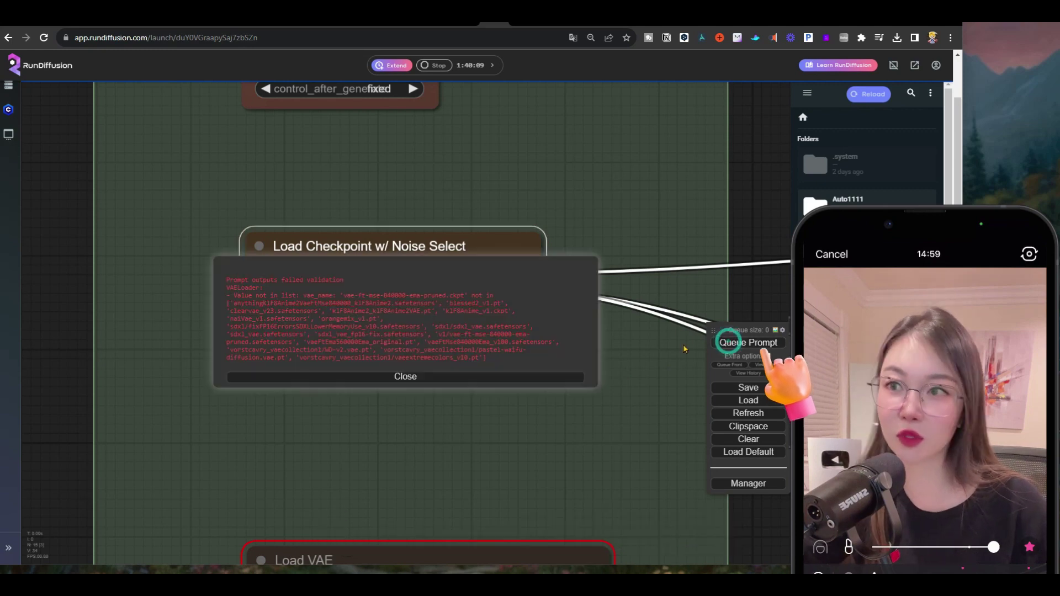
{"action": "left_click", "coordinate": [412, 378]}
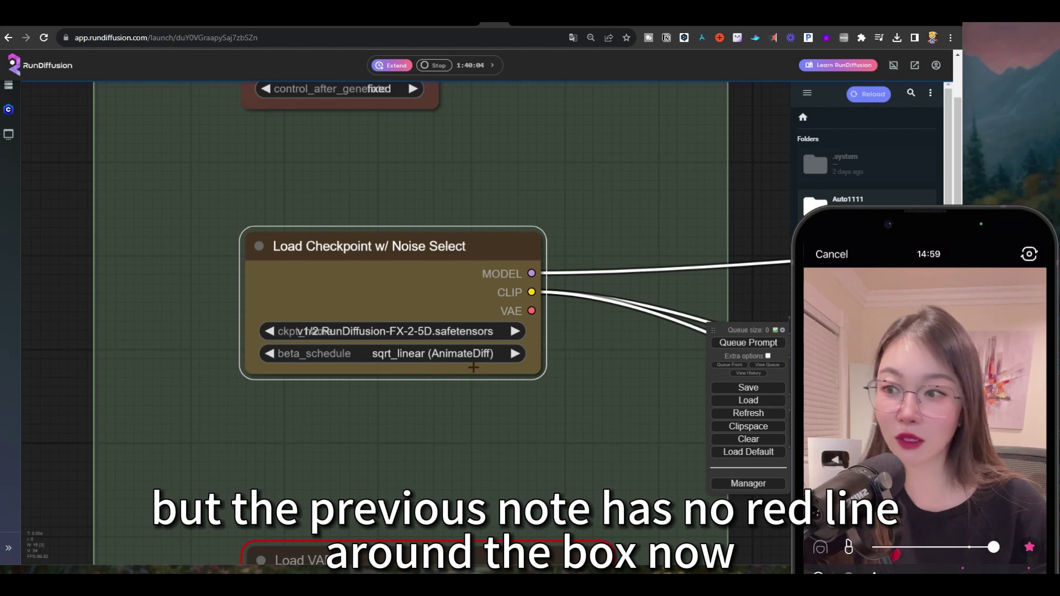
- Set the Load VAE node's vae_name to blessed2_v1.pt and queue the prompt
{"action": "scroll", "coordinate": [474, 368], "scroll_direction": "down", "scroll_amount": 4}
{"action": "scroll", "coordinate": [549, 410], "scroll_direction": "down", "scroll_amount": 3}
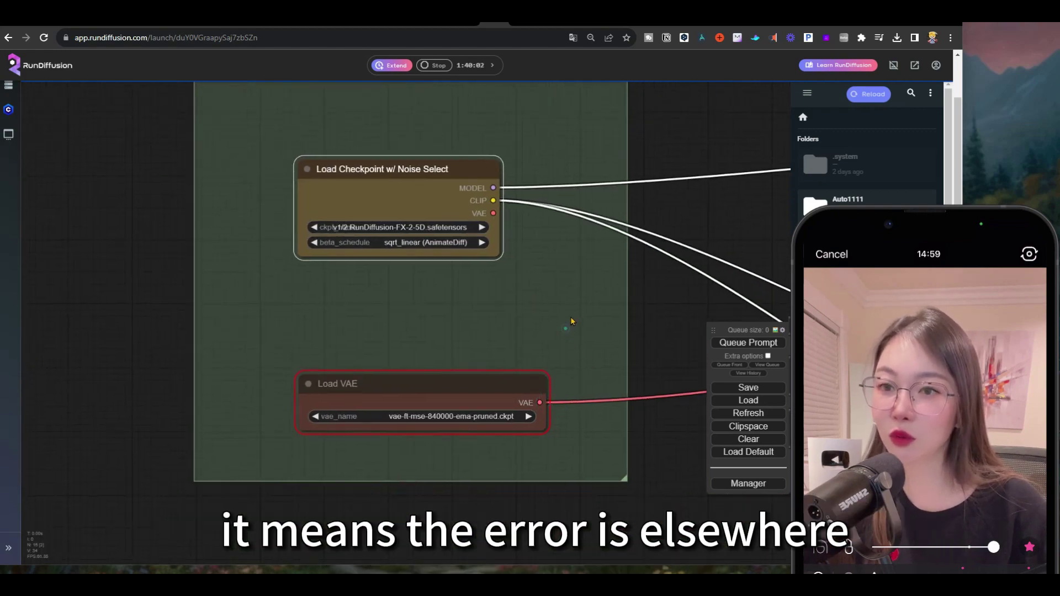
{"action": "scroll", "coordinate": [569, 326], "scroll_direction": "up", "scroll_amount": 5}
{"action": "scroll", "coordinate": [535, 249], "scroll_direction": "up", "scroll_amount": 3}
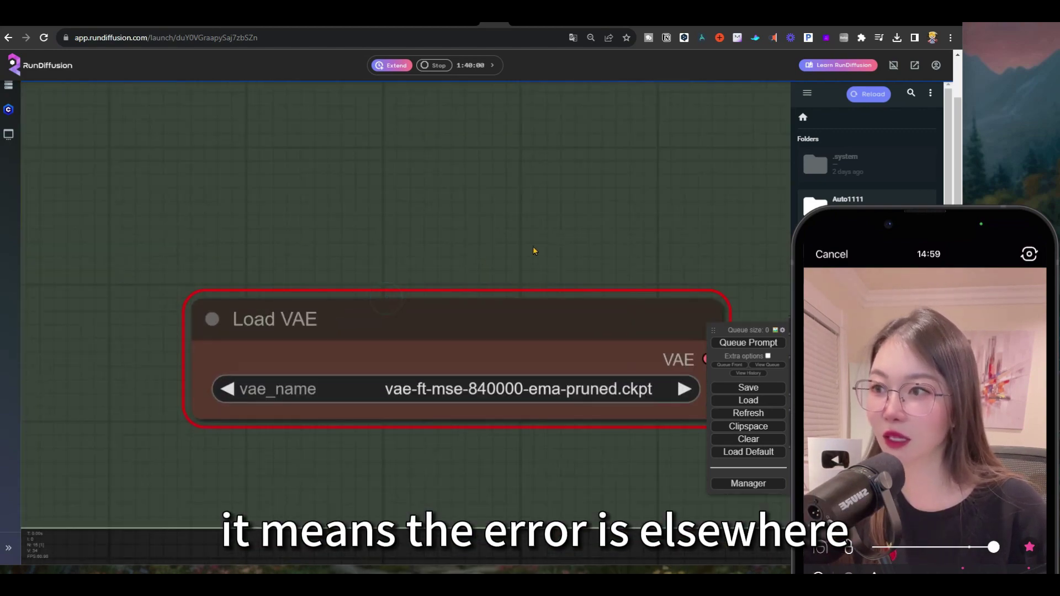
{"action": "left_click_drag", "start_coordinate": [590, 241], "coordinate": [525, 232]}
{"action": "left_click", "coordinate": [529, 383]}
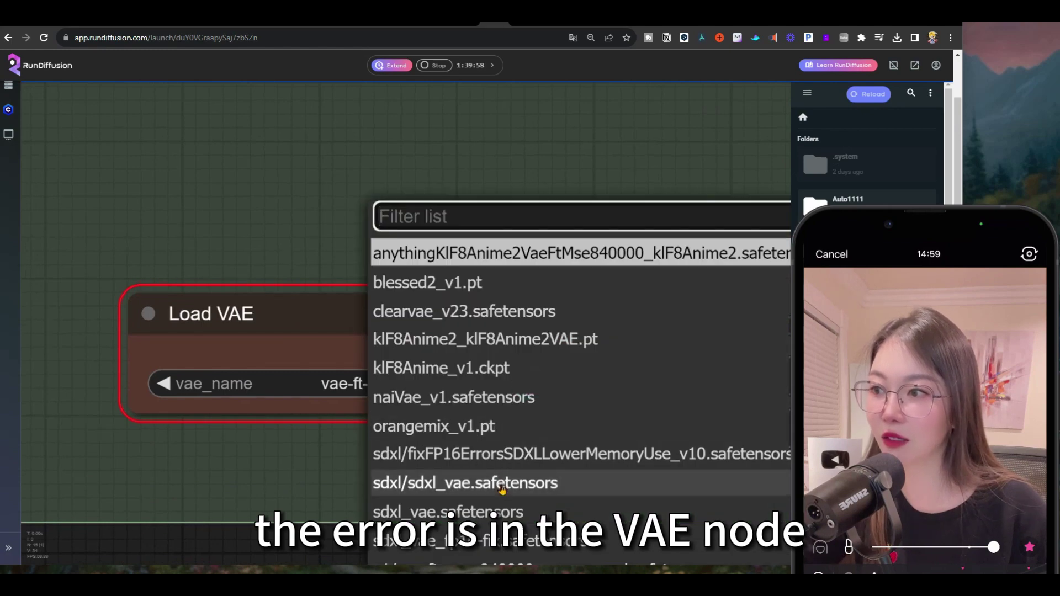
{"action": "scroll", "coordinate": [505, 491], "scroll_direction": "down", "scroll_amount": 5}
{"action": "left_click", "coordinate": [427, 318]}
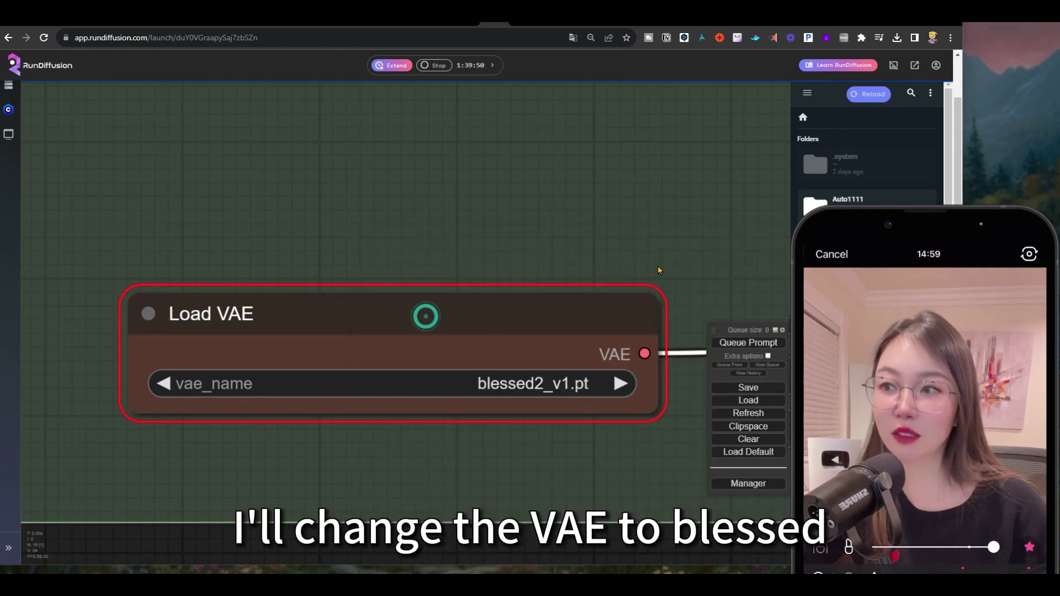
{"action": "left_click_drag", "start_coordinate": [426, 315], "coordinate": [303, 315]}
{"action": "scroll", "coordinate": [456, 299], "scroll_direction": "down", "scroll_amount": 10}
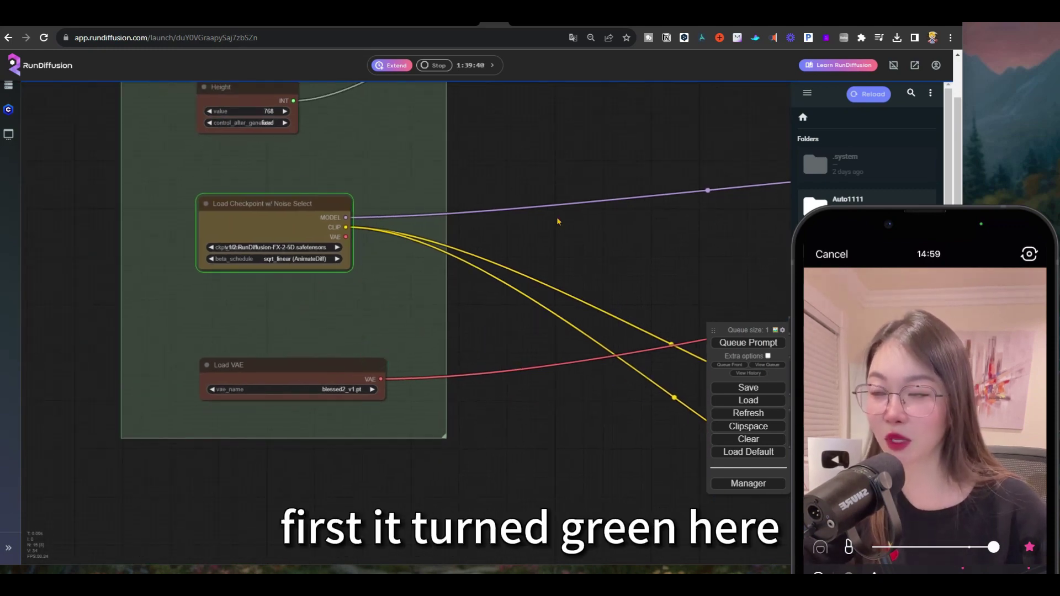
- Trace the running workflow from the checkpoint node to the Prompt group, and review the positive prompt and the Width and Height inputs
{"action": "scroll", "coordinate": [557, 222], "scroll_direction": "down", "scroll_amount": 3}
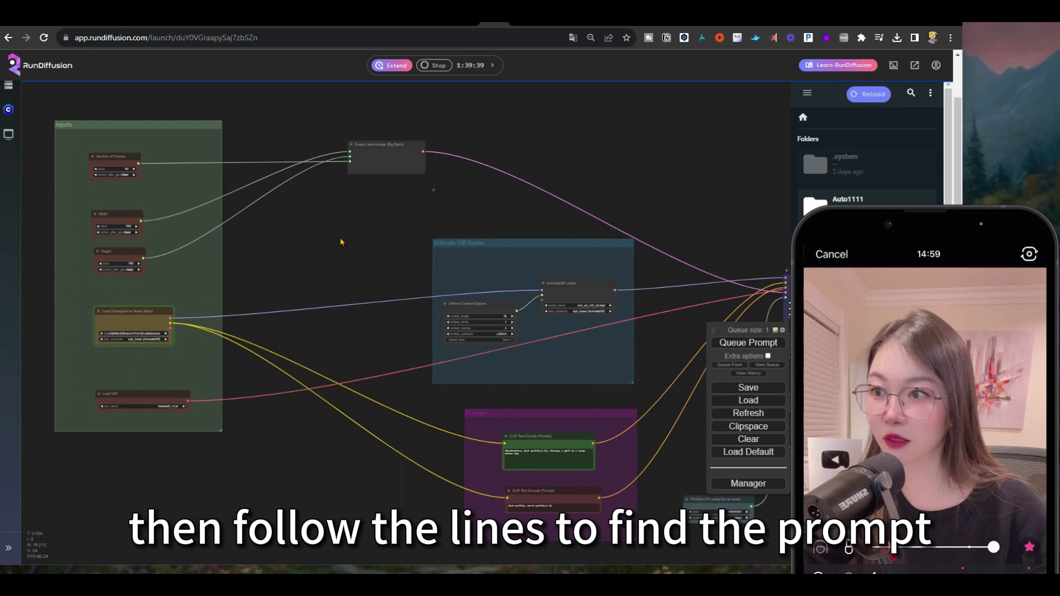
{"action": "scroll", "coordinate": [88, 239], "scroll_direction": "up", "scroll_amount": 5}
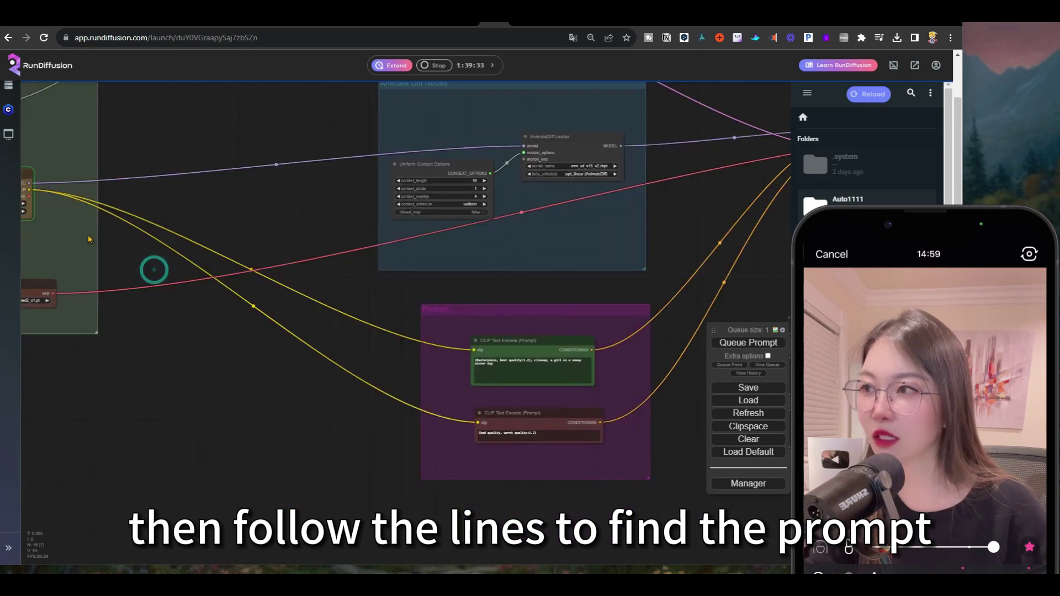
{"action": "left_click_drag", "start_coordinate": [198, 244], "coordinate": [332, 230]}
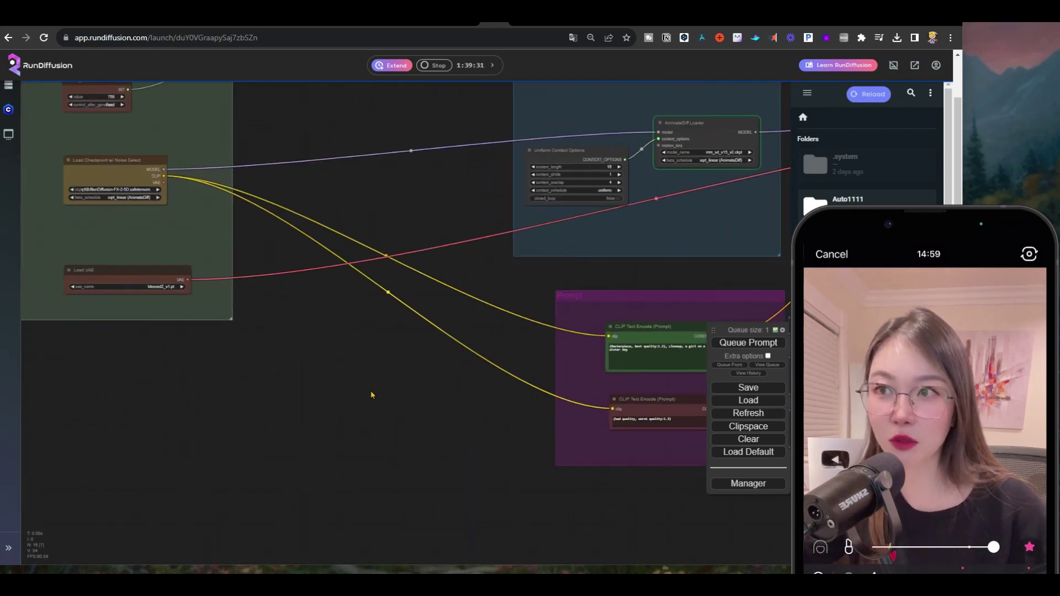
{"action": "left_click_drag", "start_coordinate": [414, 392], "coordinate": [412, 383]}
{"action": "scroll", "coordinate": [441, 374], "scroll_direction": "up", "scroll_amount": 3}
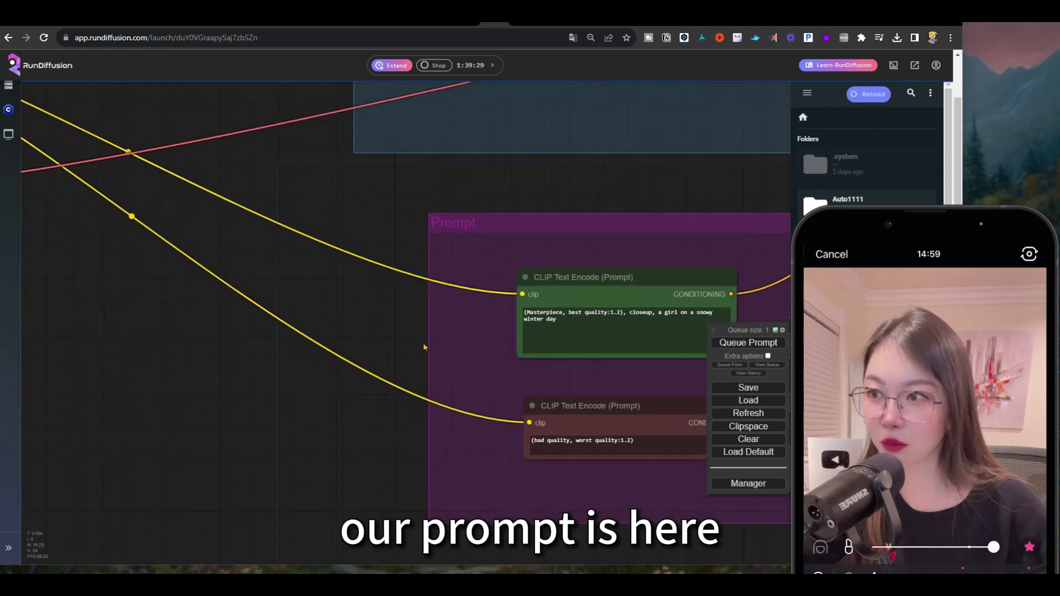
{"action": "left_click_drag", "start_coordinate": [423, 341], "coordinate": [322, 325]}
{"action": "left_click", "coordinate": [547, 142]}
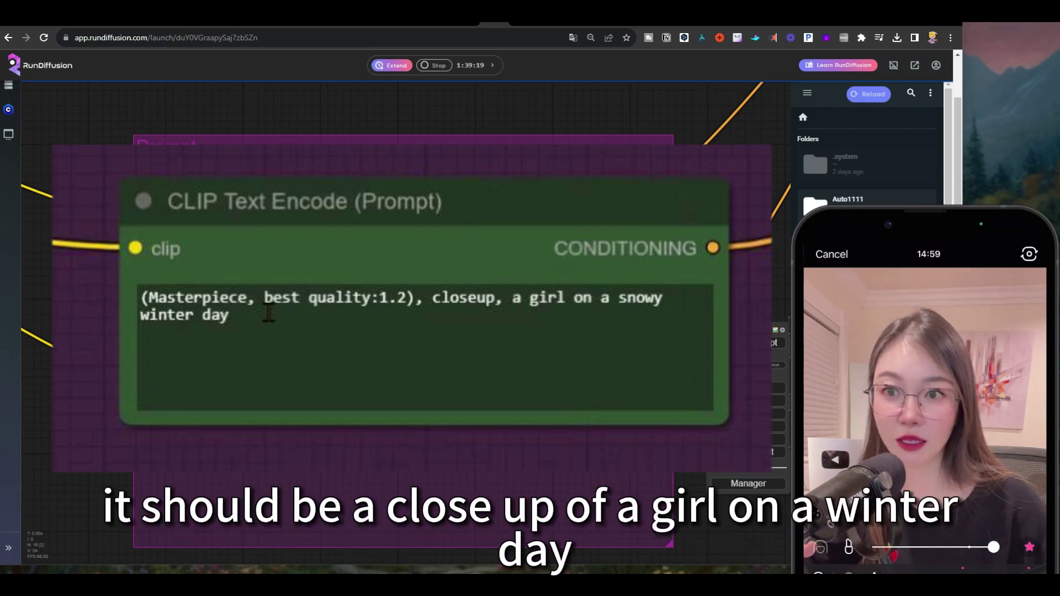
{"action": "left_click_drag", "start_coordinate": [620, 111], "coordinate": [647, 142]}
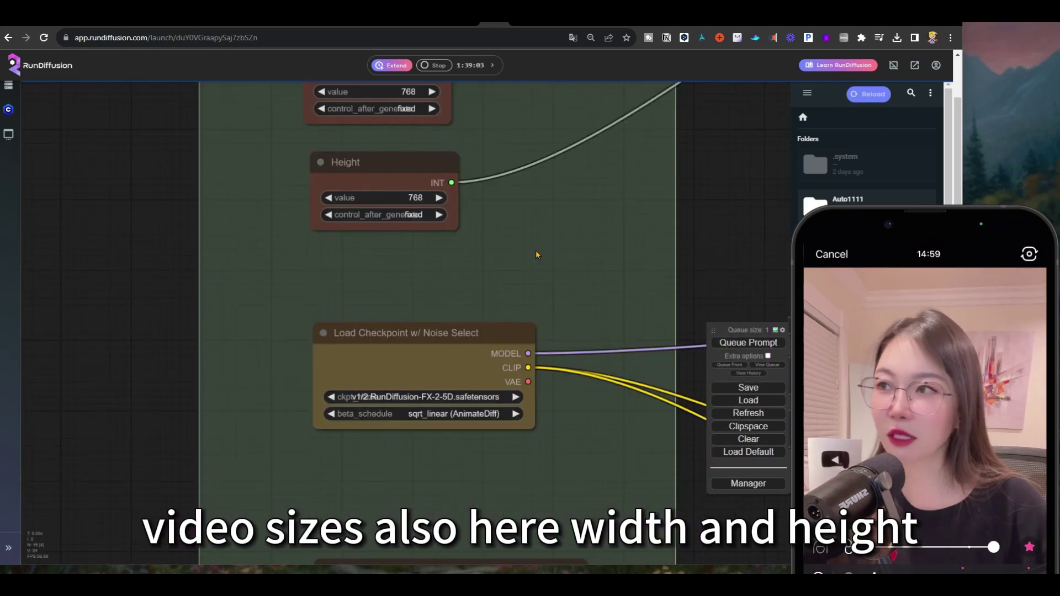
{"action": "scroll", "coordinate": [563, 253], "scroll_direction": "down", "scroll_amount": 2}
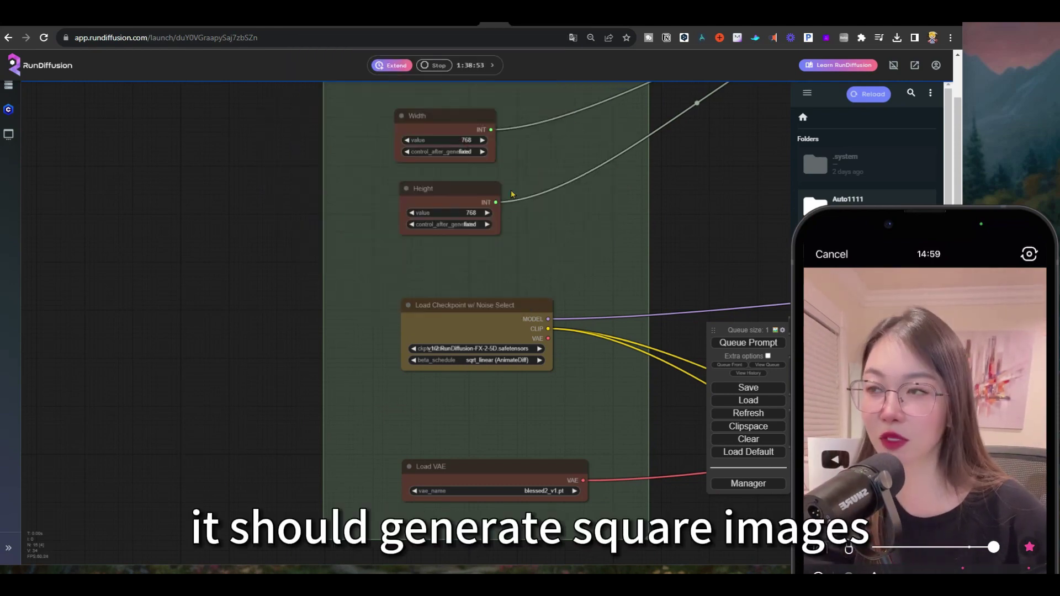
- Review the KSampler node's settings and change its sampler to dpmpp_2m_sde
{"action": "left_click_drag", "start_coordinate": [744, 238], "coordinate": [672, 250]}
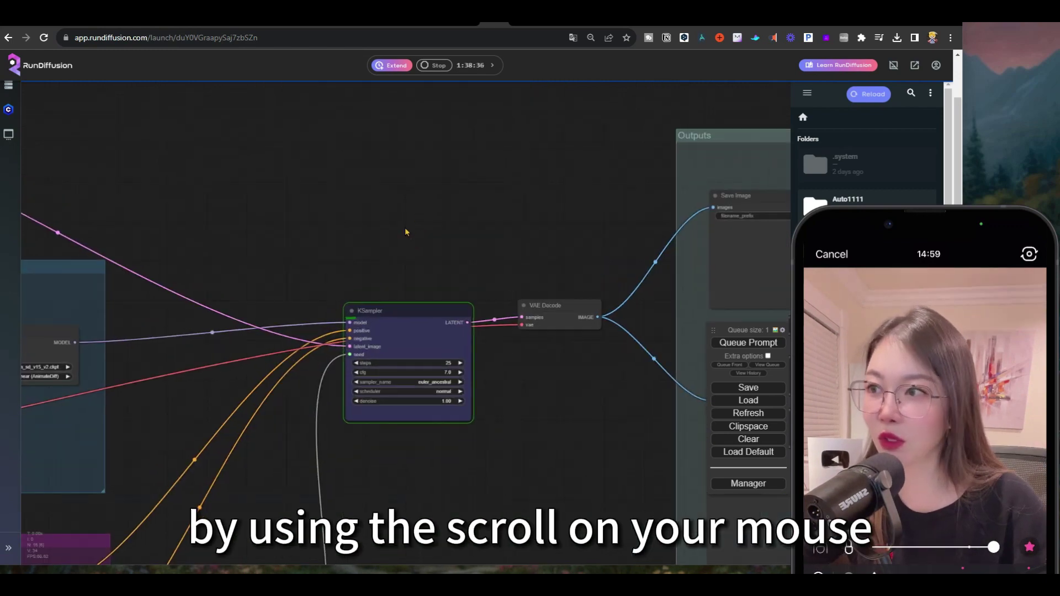
{"action": "scroll", "coordinate": [522, 347], "scroll_direction": "up", "scroll_amount": 5}
{"action": "left_click_drag", "start_coordinate": [522, 354], "coordinate": [525, 484]}
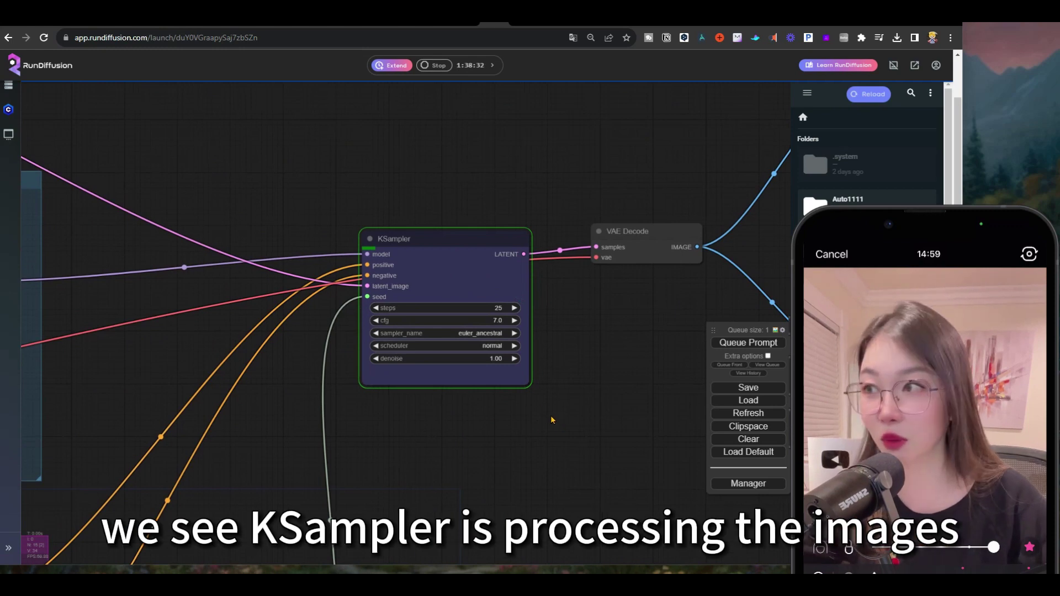
{"action": "scroll", "coordinate": [465, 310], "scroll_direction": "up", "scroll_amount": 3}
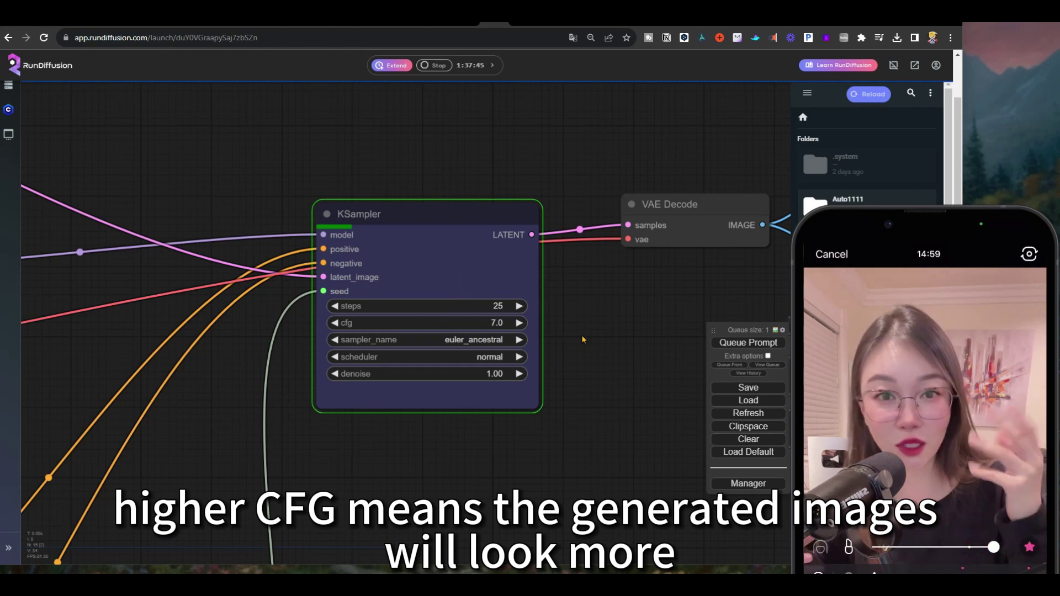
{"action": "left_click", "coordinate": [449, 344]}
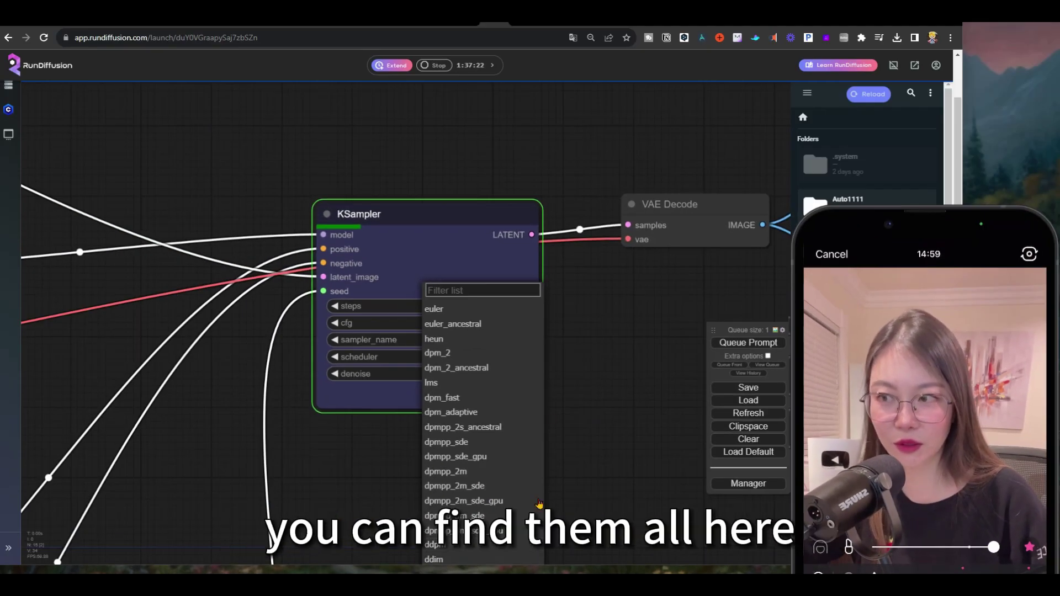
{"action": "left_click", "coordinate": [344, 226]}
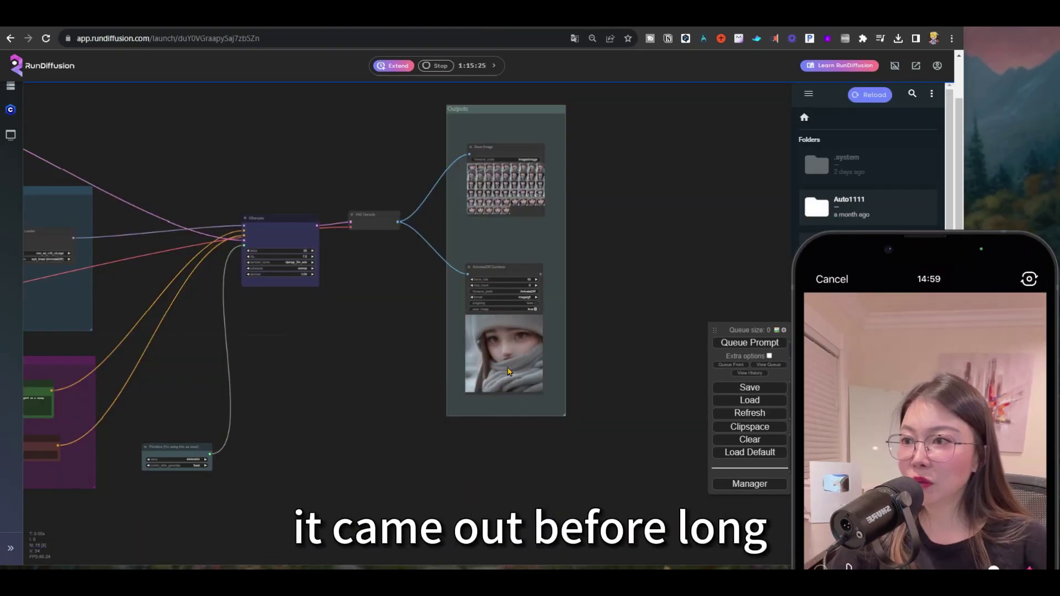
- Save the generated GIF as AnimateDiff_00075 in the AnimatedDiff folder, and preview the saved file in the image viewer
{"action": "left_click", "coordinate": [506, 360]}
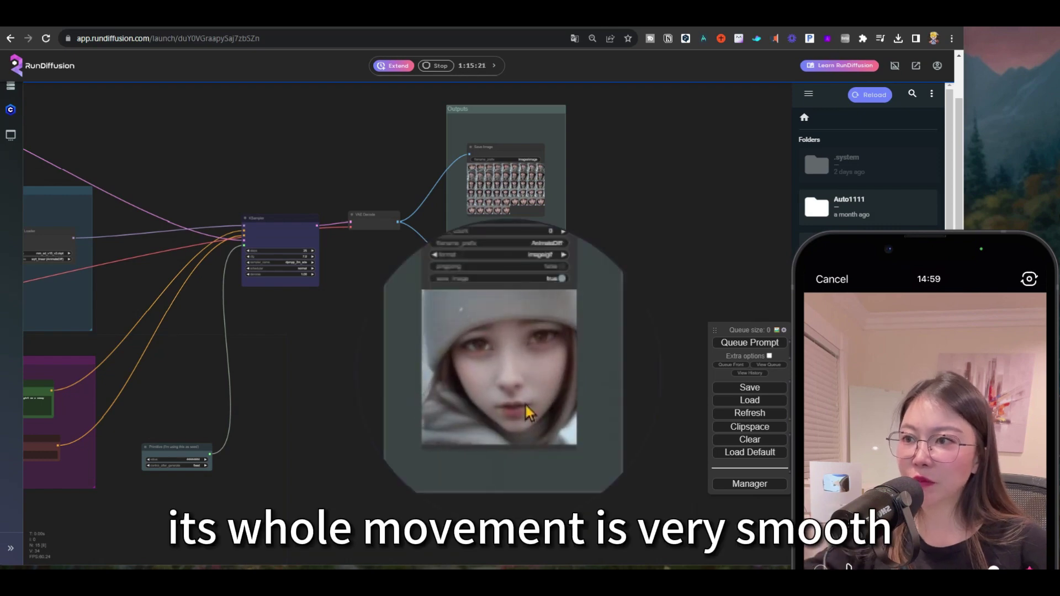
{"action": "right_click", "coordinate": [526, 407]}
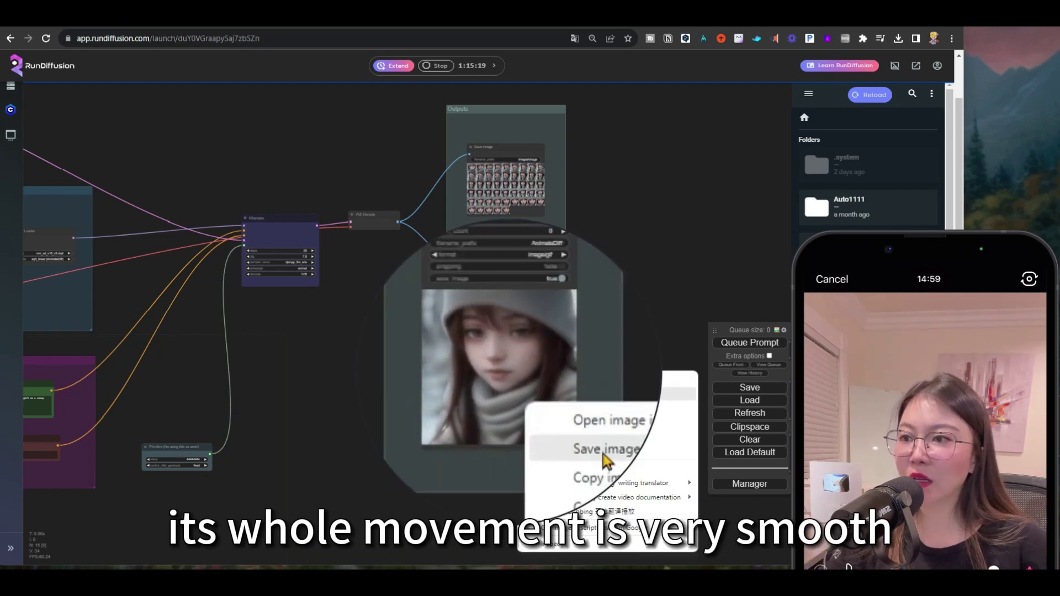
{"action": "left_click", "coordinate": [580, 445]}
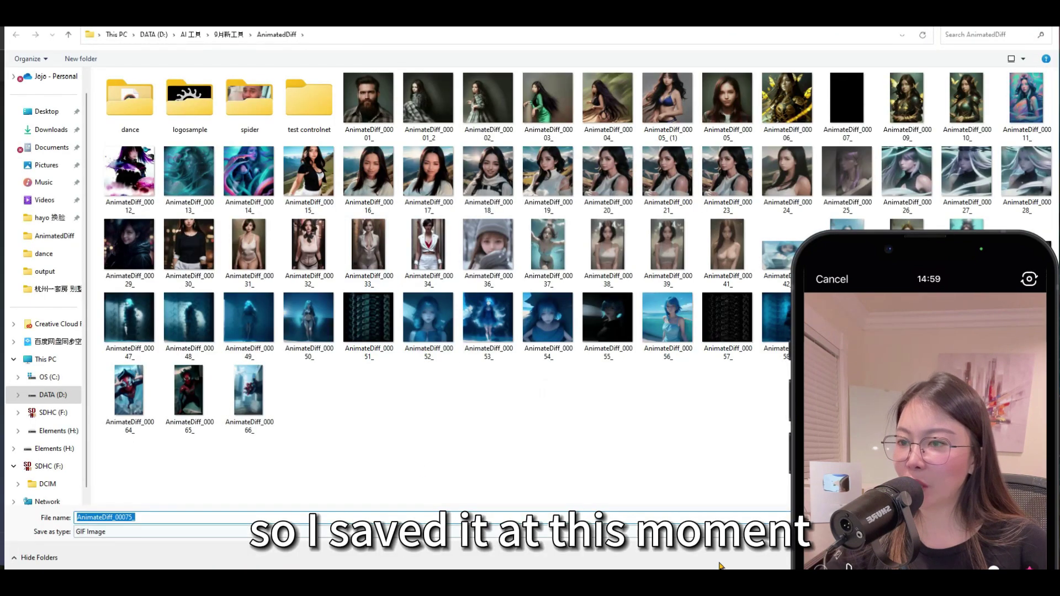
{"action": "key", "text": "Return"}
{"action": "left_click", "coordinate": [795, 72]}
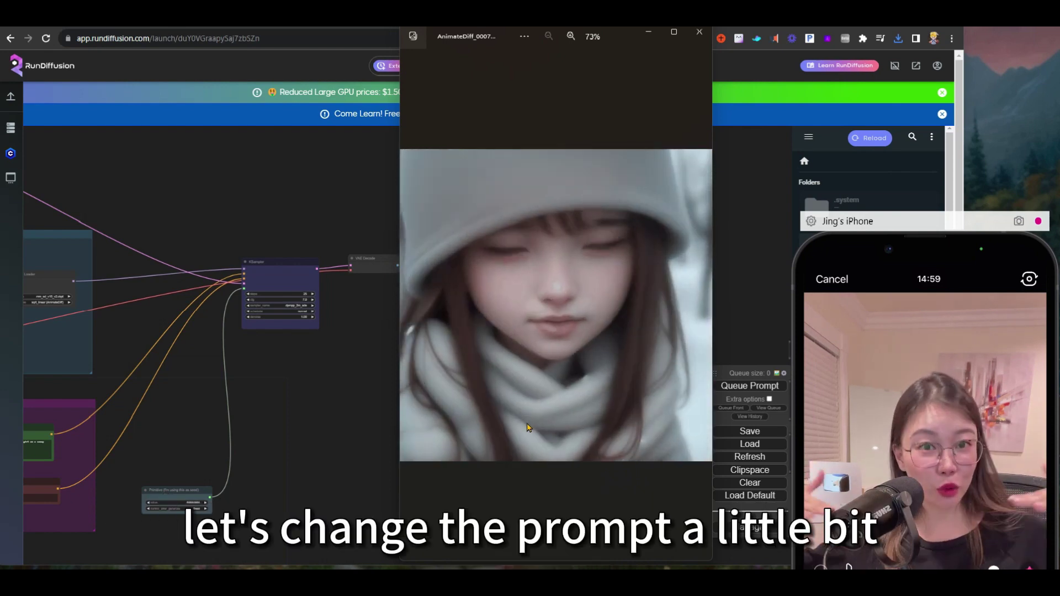
{"action": "key", "text": "alt+F4"}
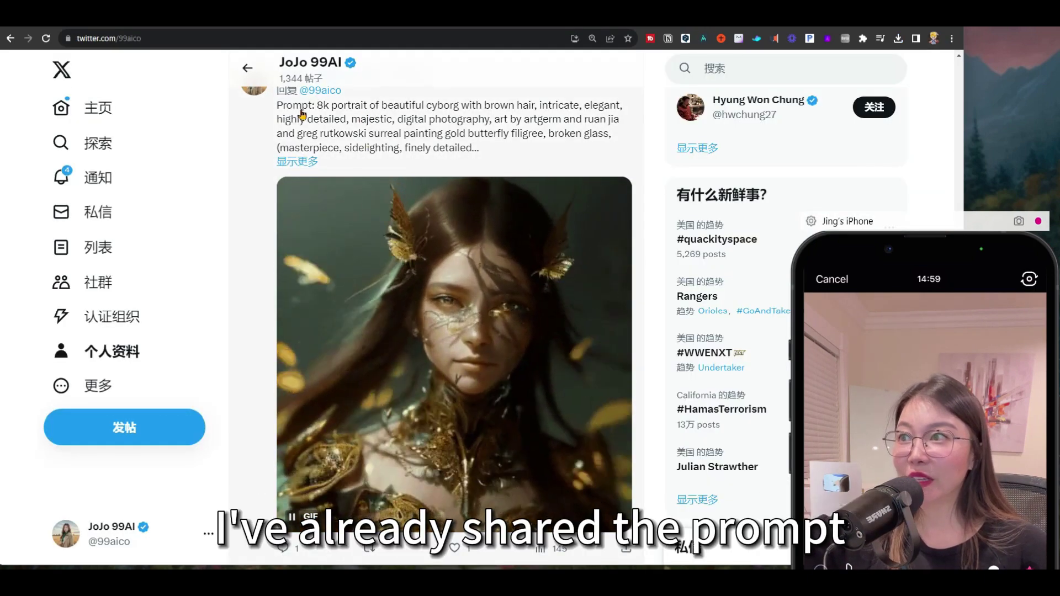
- Replace the positive prompt with the X post's text "8k portrait of beautiful cyborg with brown hair, intricate, elegant, highly detailed, majestic, digital photography, art…"
{"action": "scroll", "coordinate": [433, 374], "scroll_direction": "up", "scroll_amount": 1}
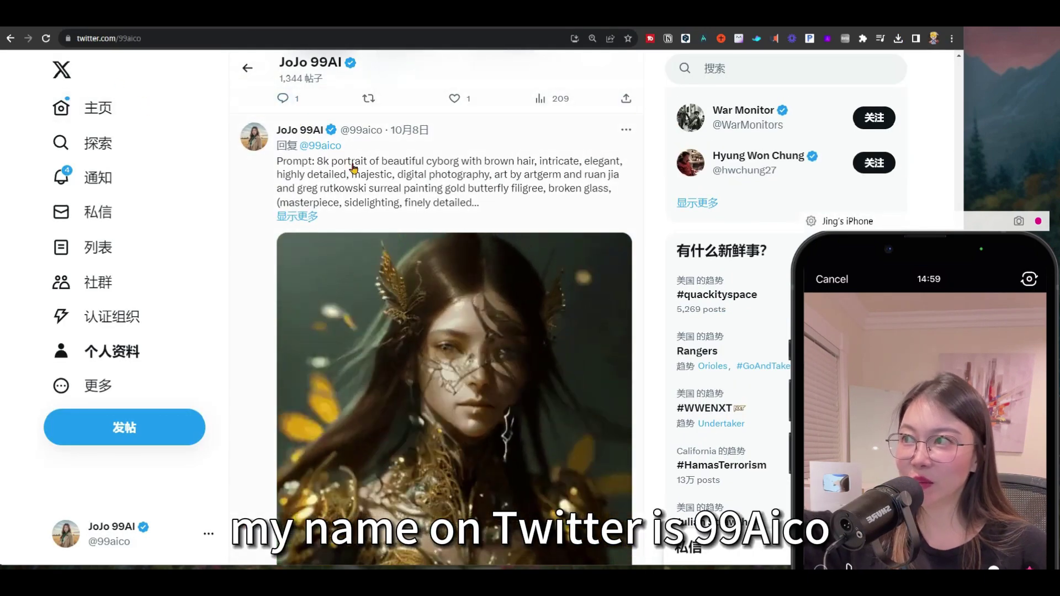
{"action": "left_click", "coordinate": [492, 229]}
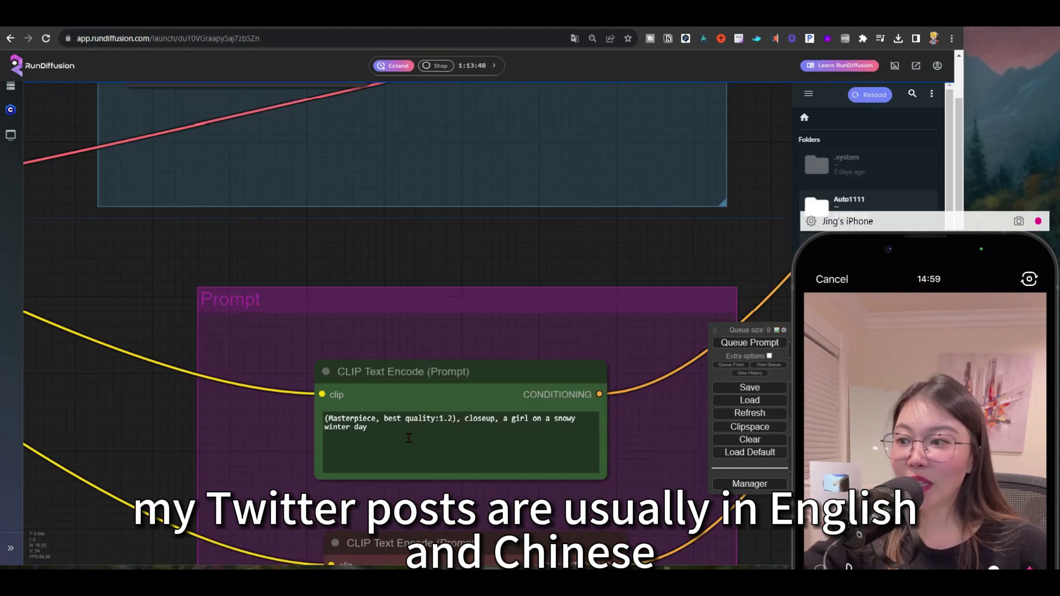
{"action": "left_click_drag", "start_coordinate": [379, 416], "coordinate": [410, 435]}
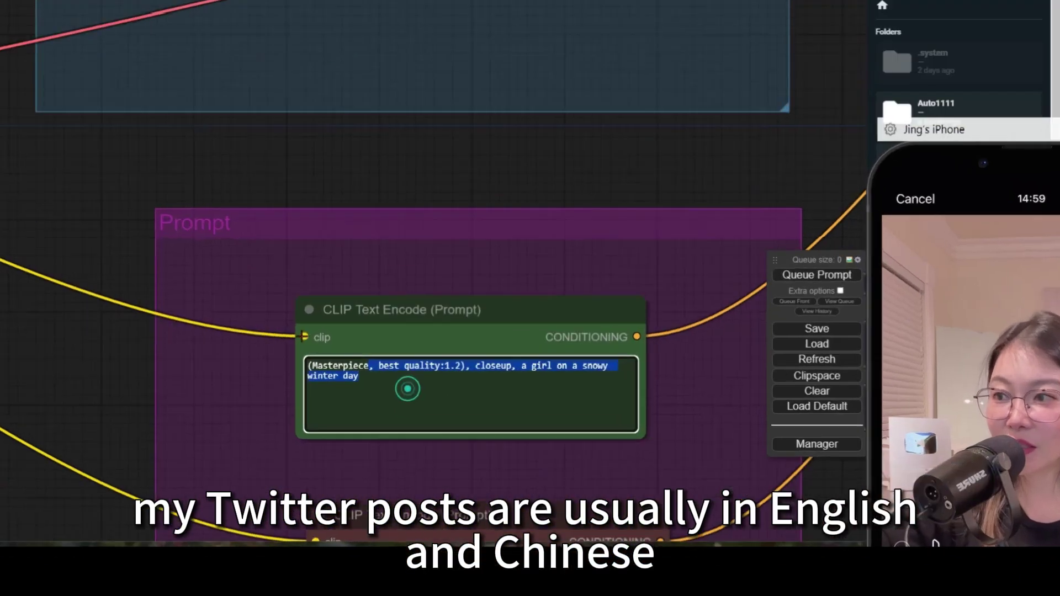
{"action": "key", "text": "BackSpace"}
{"action": "type", "text": "8k portrait of beautiful cyborg with brown hair, intricate, elegant, highly detailed, majestic, digital photography, art by artgerm and ruan jia and greg rutkowski surreal painting gold butterfly filigree, broken glass, (masterpiece, sidelighting, finely detailed beautiful eyes: 1.2), hdr"}
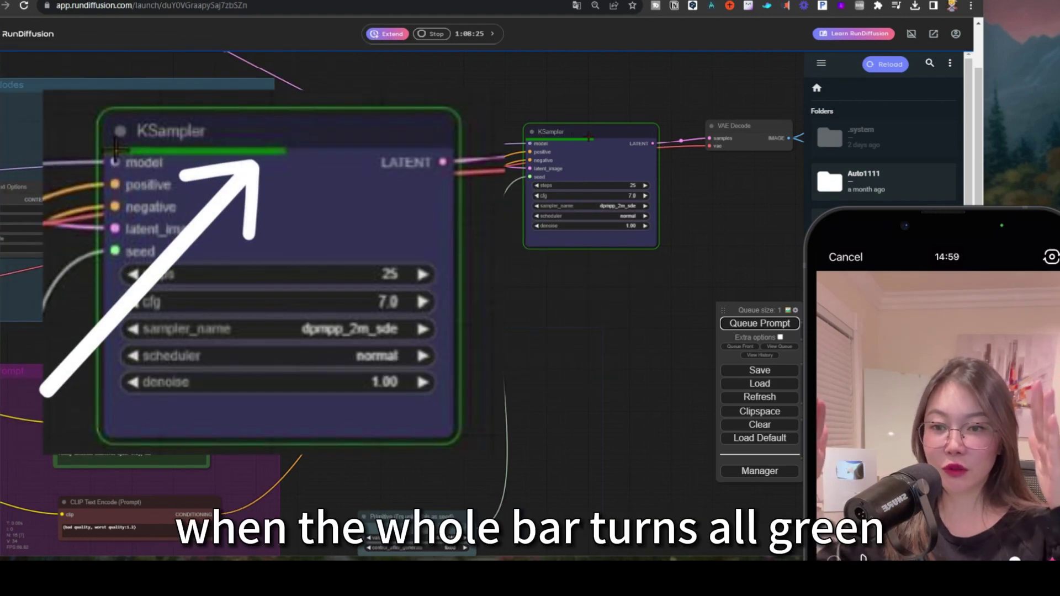
- Check the KSampler's progress and examine the generated cyborg GIF in the Outputs group
{"action": "left_click_drag", "start_coordinate": [700, 202], "coordinate": [433, 219]}
{"action": "left_click_drag", "start_coordinate": [653, 234], "coordinate": [301, 247]}
{"action": "left_click_drag", "start_coordinate": [380, 256], "coordinate": [719, 238]}
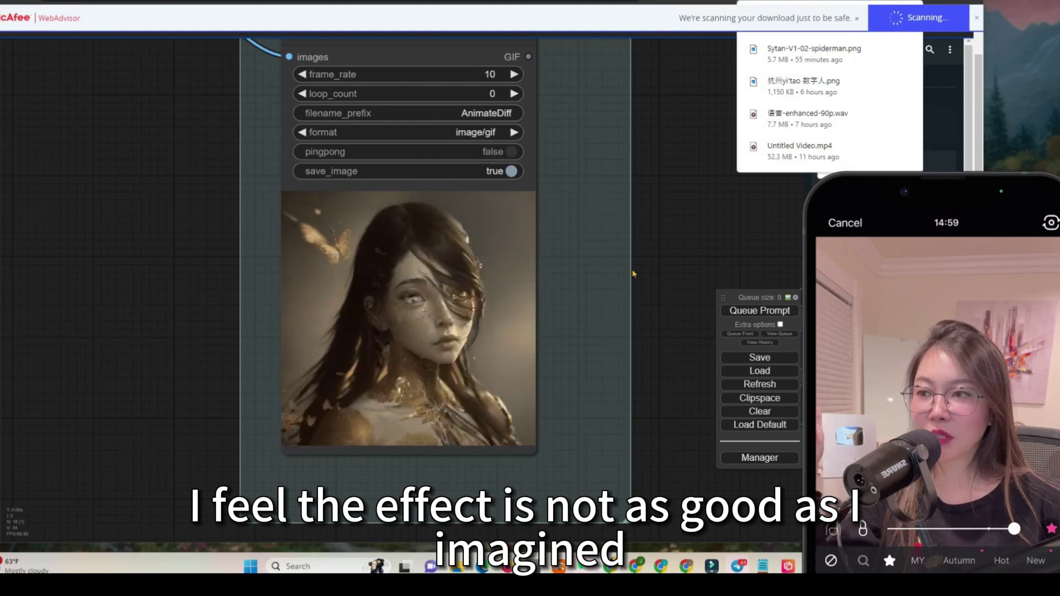
- Change the checkpoint in the Load Checkpoint w/ Noise Select node to v1/majicmixLux_v2.safetensors
{"action": "left_click_drag", "start_coordinate": [110, 276], "coordinate": [459, 278]}
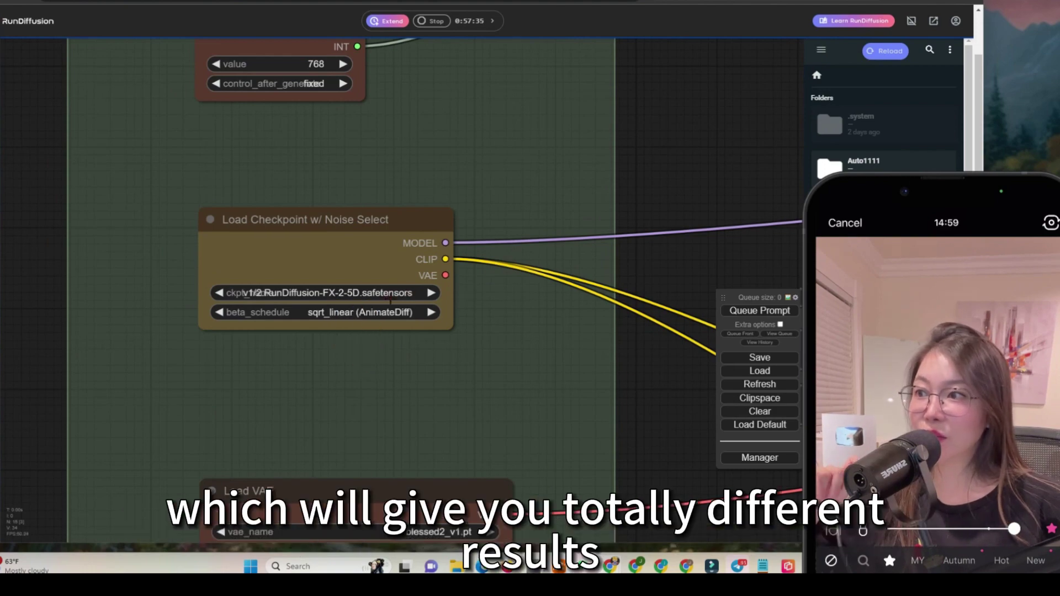
{"action": "left_click", "coordinate": [331, 293]}
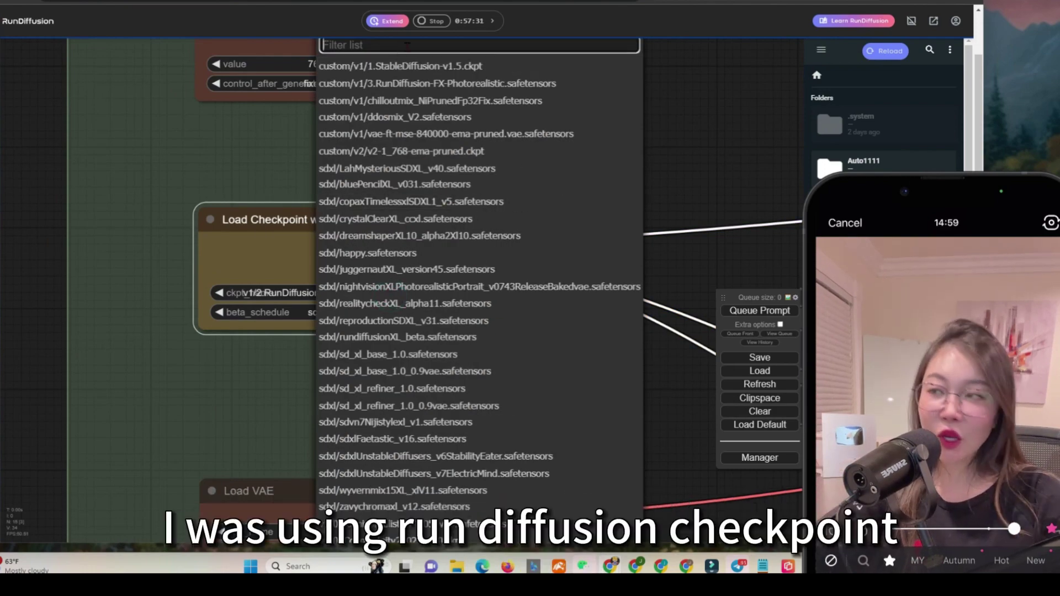
{"action": "type", "text": "ma"}
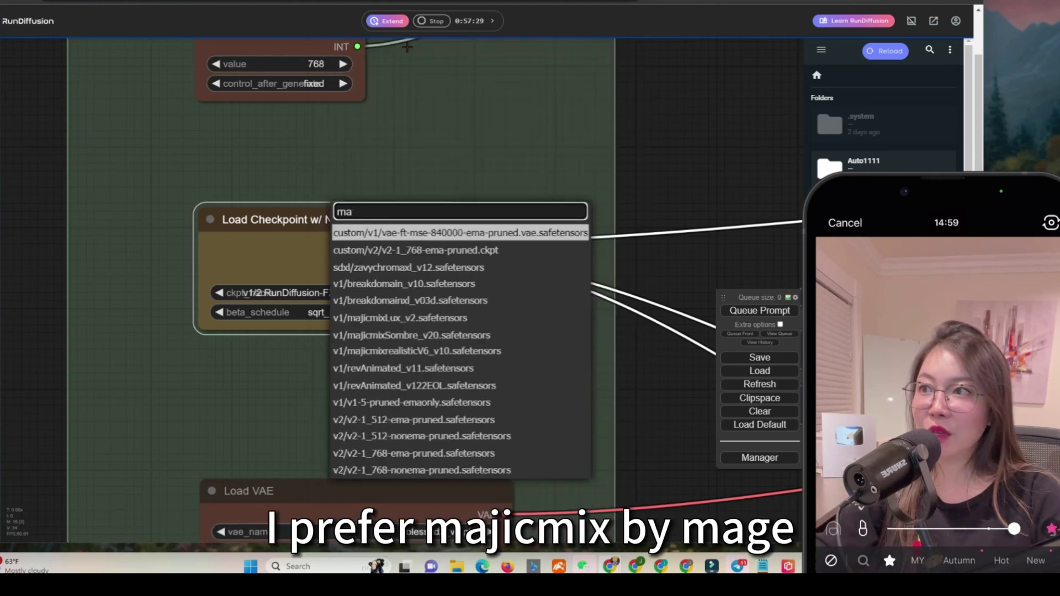
{"action": "type", "text": "j"}
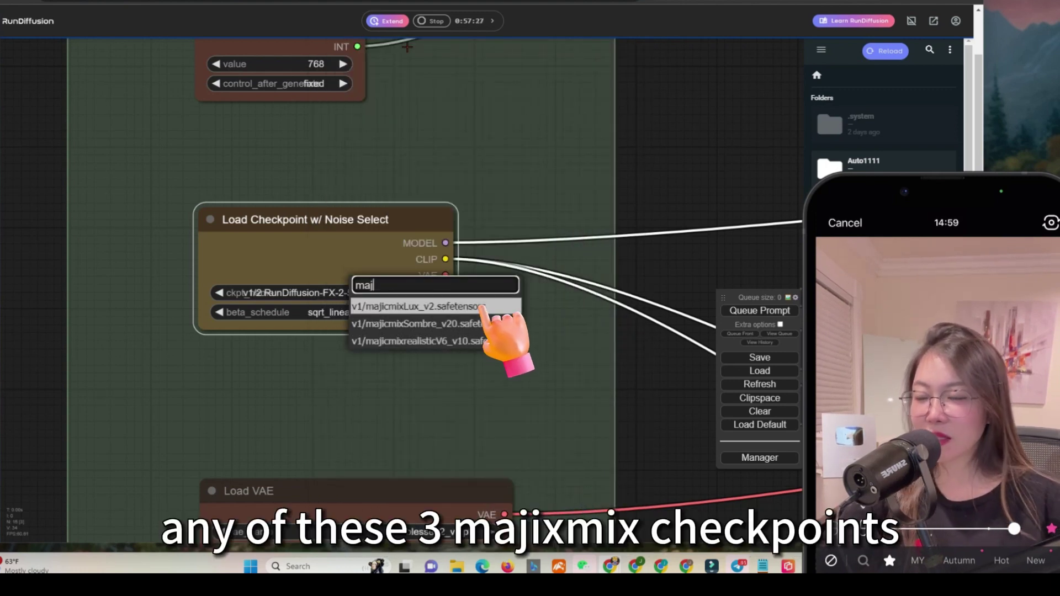
{"action": "left_click", "coordinate": [443, 308]}
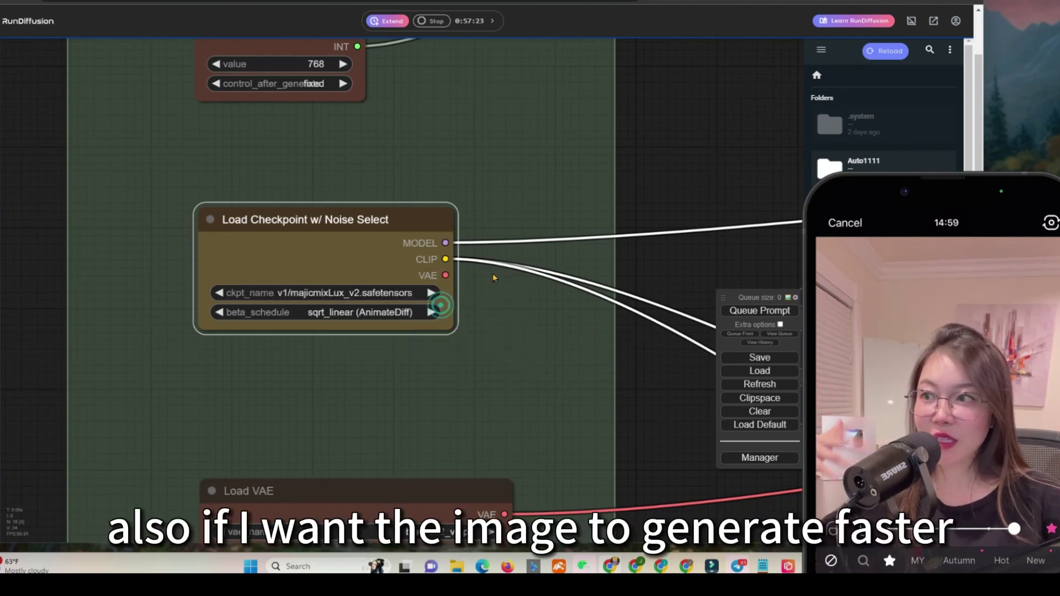
- Set the Width node's value to 512
{"action": "scroll", "coordinate": [521, 135], "scroll_direction": "down", "scroll_amount": 2}
{"action": "scroll", "coordinate": [431, 118], "scroll_direction": "up", "scroll_amount": 5}
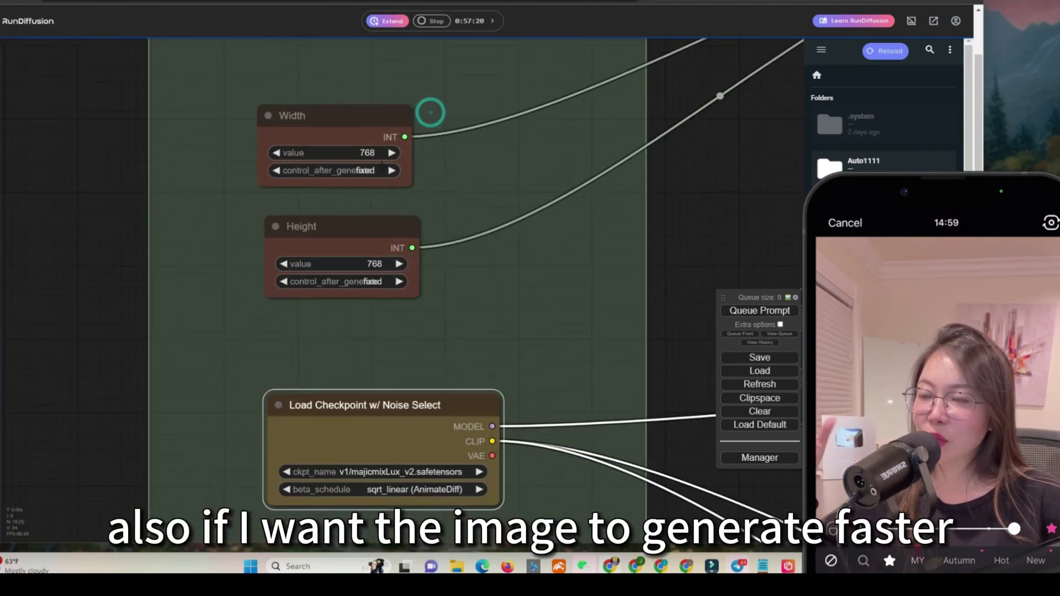
{"action": "left_click", "coordinate": [377, 154]}
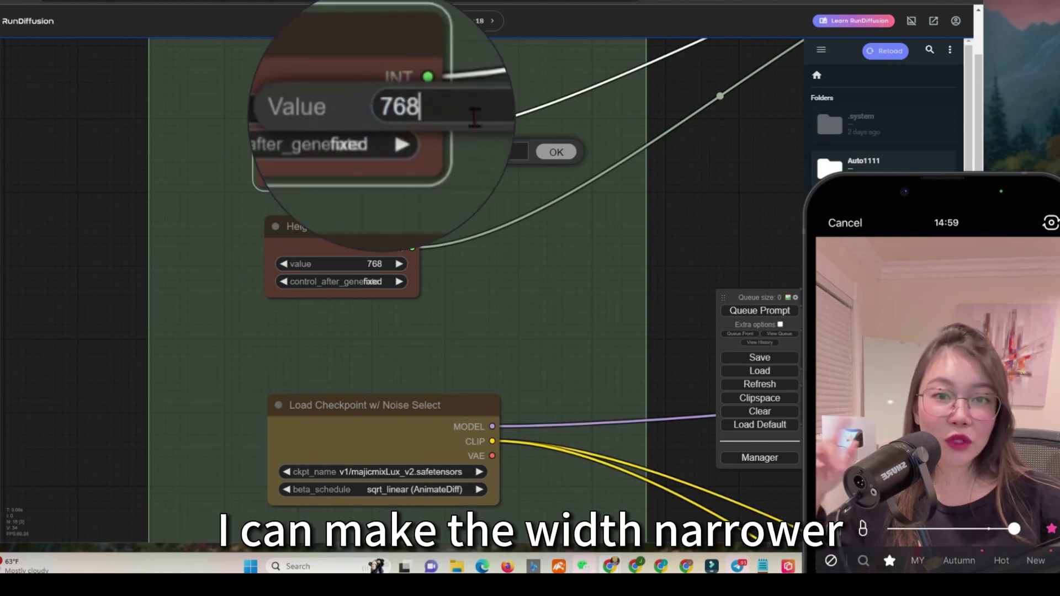
{"action": "double_click", "coordinate": [458, 108]}
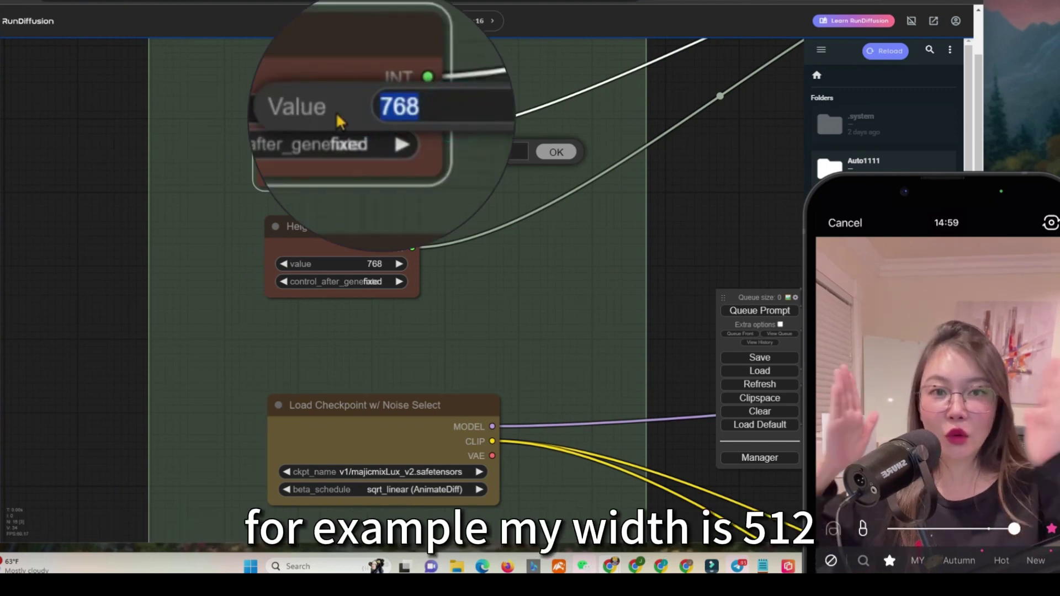
{"action": "type", "text": "512"}
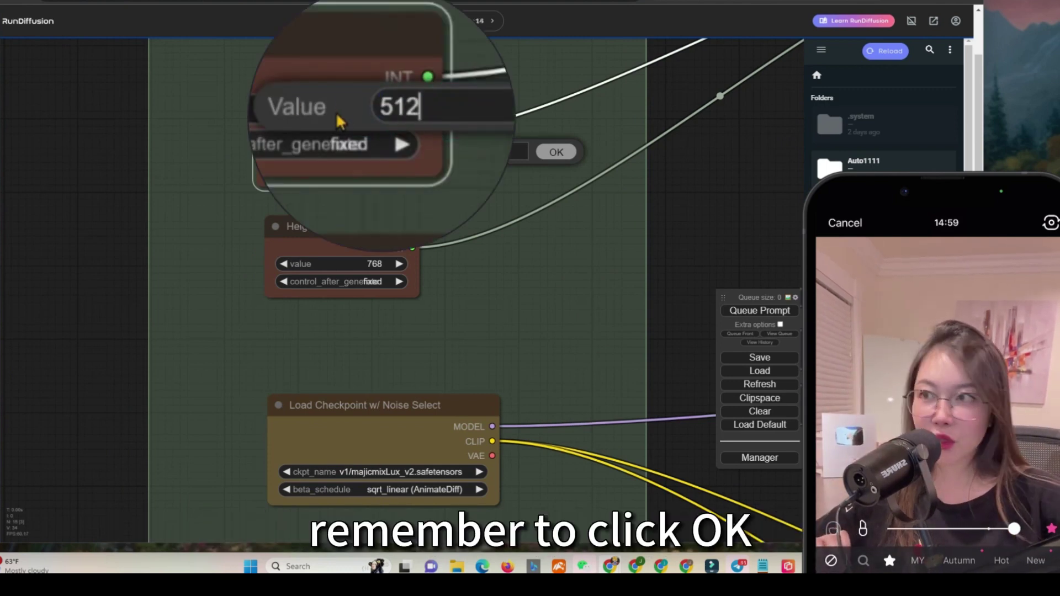
{"action": "left_click", "coordinate": [556, 151]}
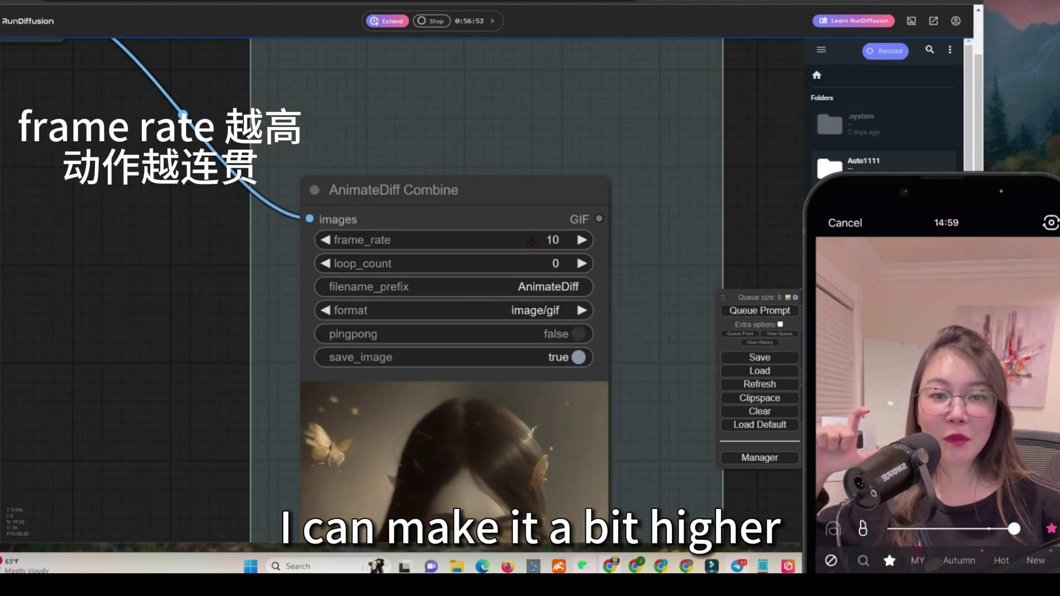
- Set the AnimateDiff Combine node's frame rate to 12 and queue the prompt
{"action": "scroll", "coordinate": [552, 240], "scroll_direction": "down", "scroll_amount": 2}
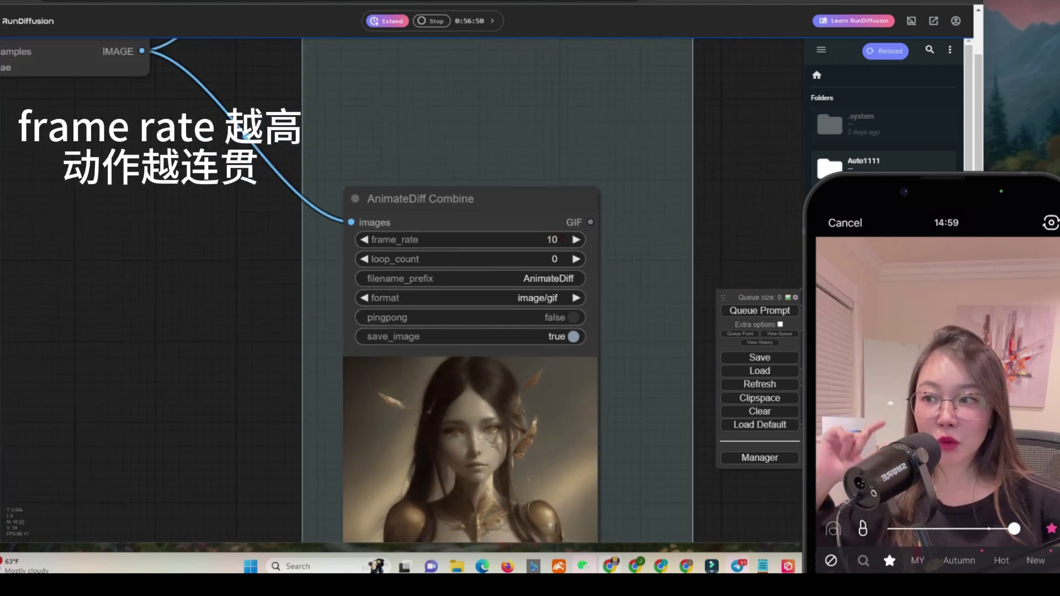
{"action": "left_click", "coordinate": [563, 239]}
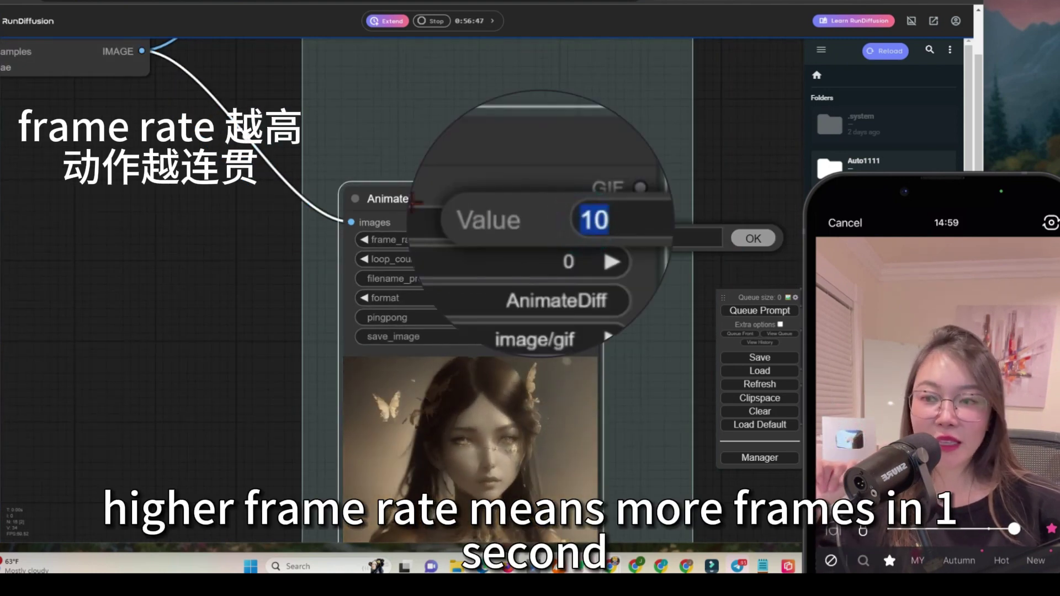
{"action": "type", "text": "12"}
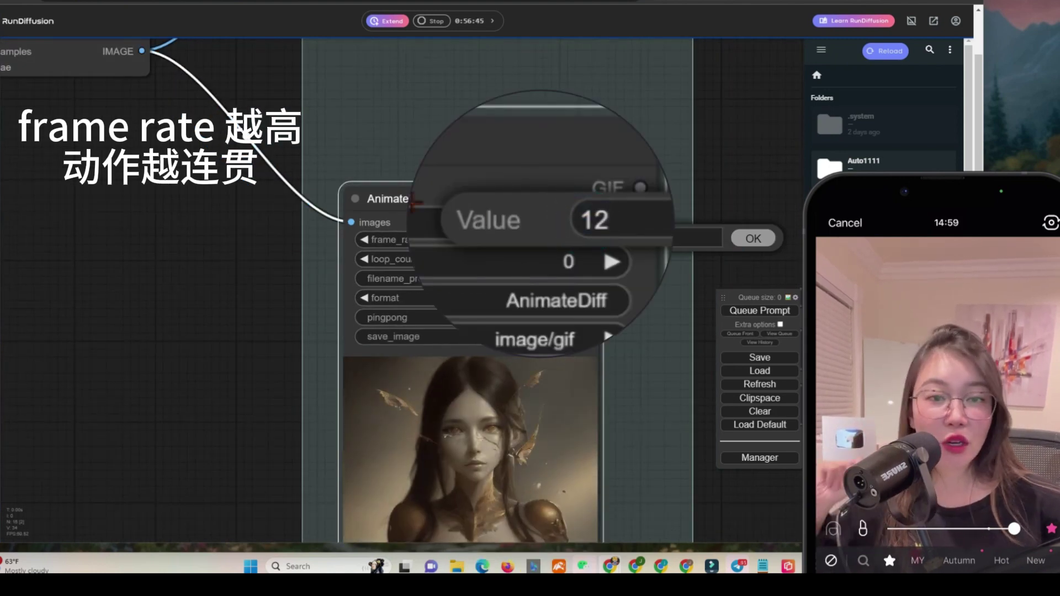
{"action": "left_click", "coordinate": [764, 237]}
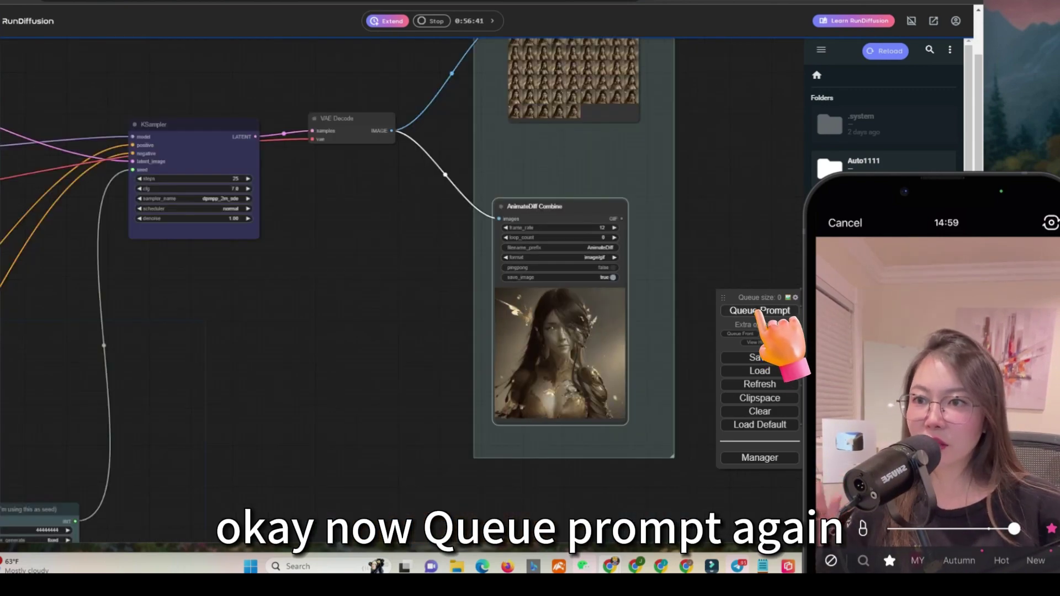
{"action": "left_click", "coordinate": [760, 310]}
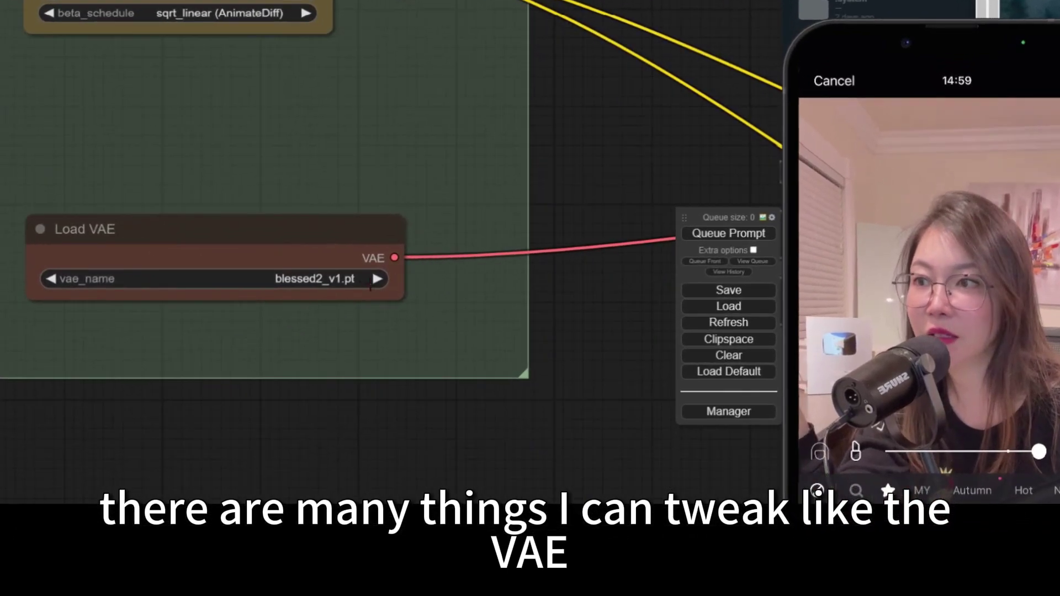
- Change the Load VAE node's VAE to vaeFtEma560000Ema_original.pt
{"action": "left_click", "coordinate": [370, 285]}
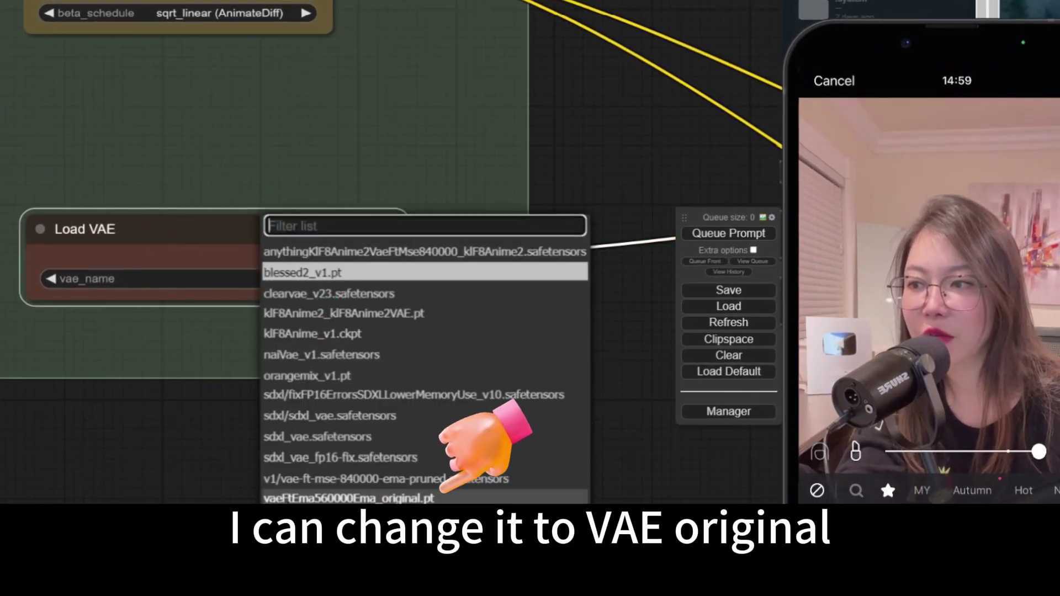
{"action": "left_click", "coordinate": [379, 498]}
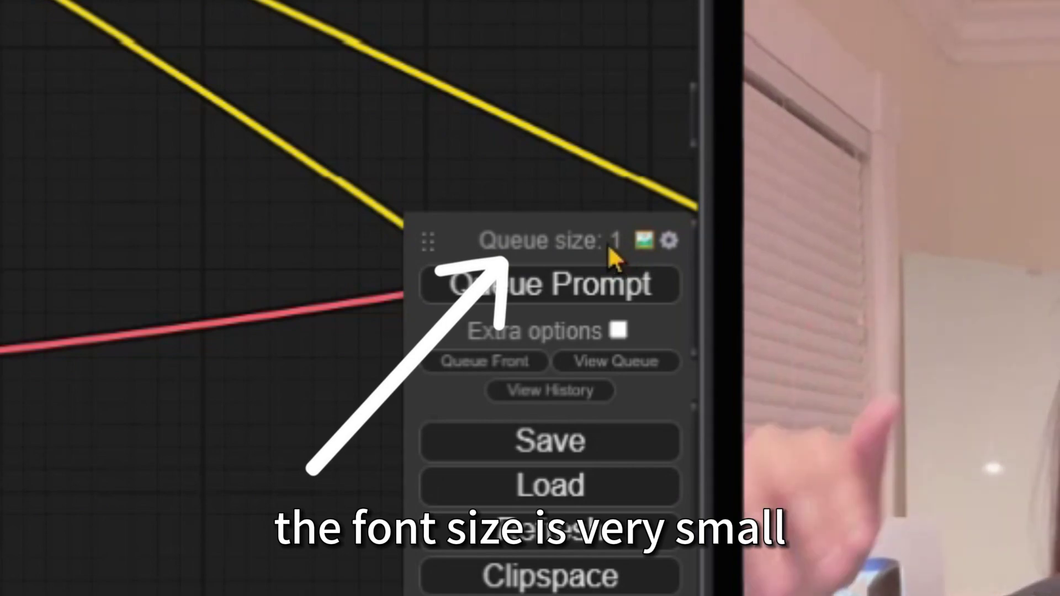
- Check whether the KSampler node is running and look over the whole AnimateDiff workflow from the prompts to the outputs
{"action": "scroll", "coordinate": [202, 265], "scroll_direction": "down", "scroll_amount": 3}
{"action": "left_click_drag", "start_coordinate": [661, 201], "coordinate": [355, 282]}
{"action": "left_click_drag", "start_coordinate": [598, 286], "coordinate": [525, 299]}
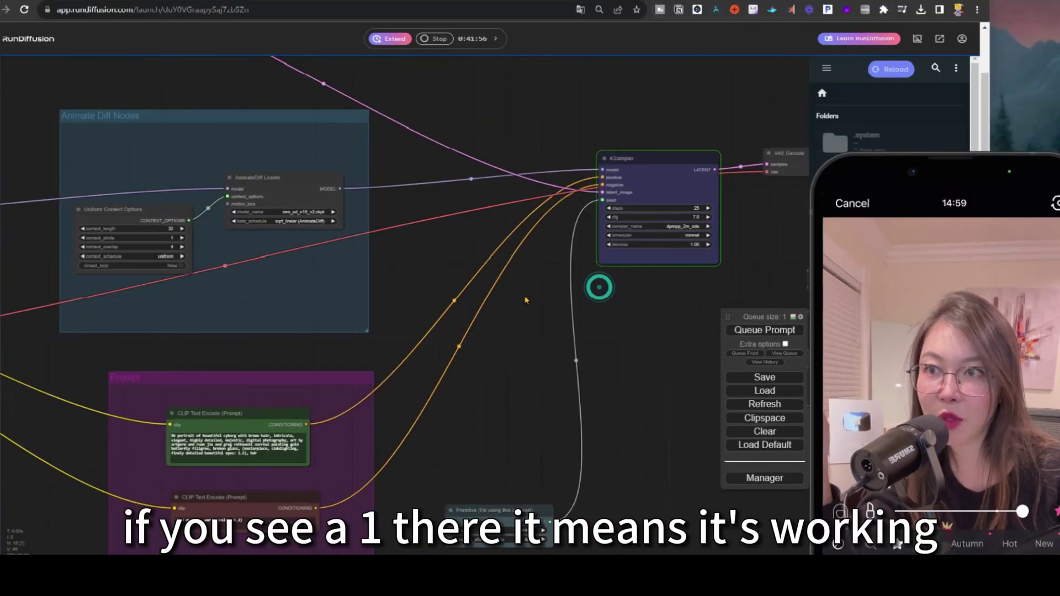
{"action": "scroll", "coordinate": [525, 298], "scroll_direction": "up", "scroll_amount": 3}
{"action": "left_click_drag", "start_coordinate": [606, 336], "coordinate": [320, 389]}
{"action": "scroll", "coordinate": [373, 178], "scroll_direction": "up", "scroll_amount": 2}
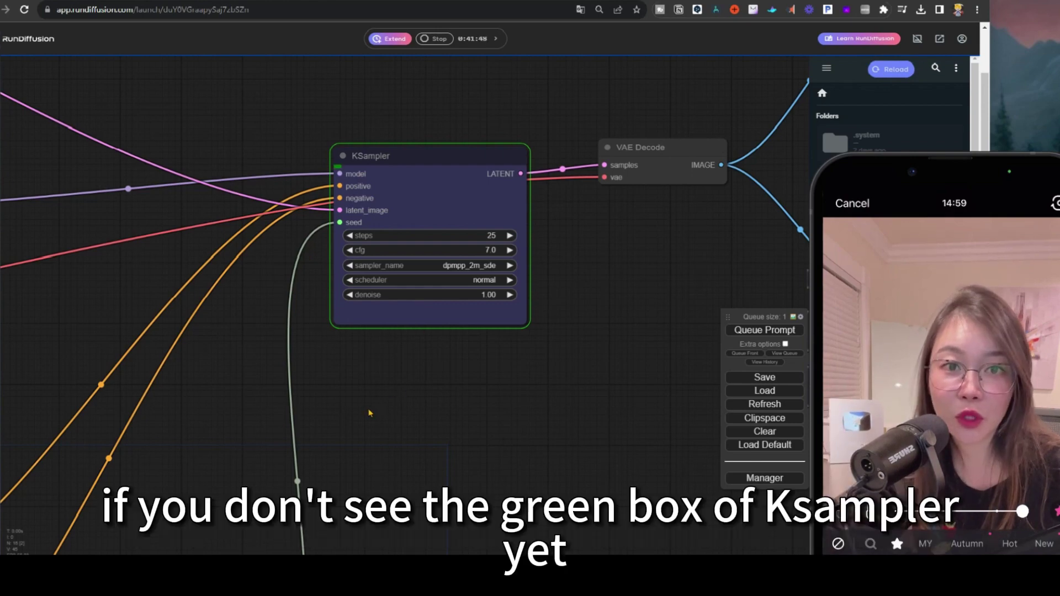
{"action": "scroll", "coordinate": [298, 413], "scroll_direction": "down", "scroll_amount": 4}
{"action": "scroll", "coordinate": [301, 406], "scroll_direction": "down", "scroll_amount": 1}
{"action": "left_click_drag", "start_coordinate": [301, 407], "coordinate": [539, 301]}
{"action": "double_click", "coordinate": [449, 298]}
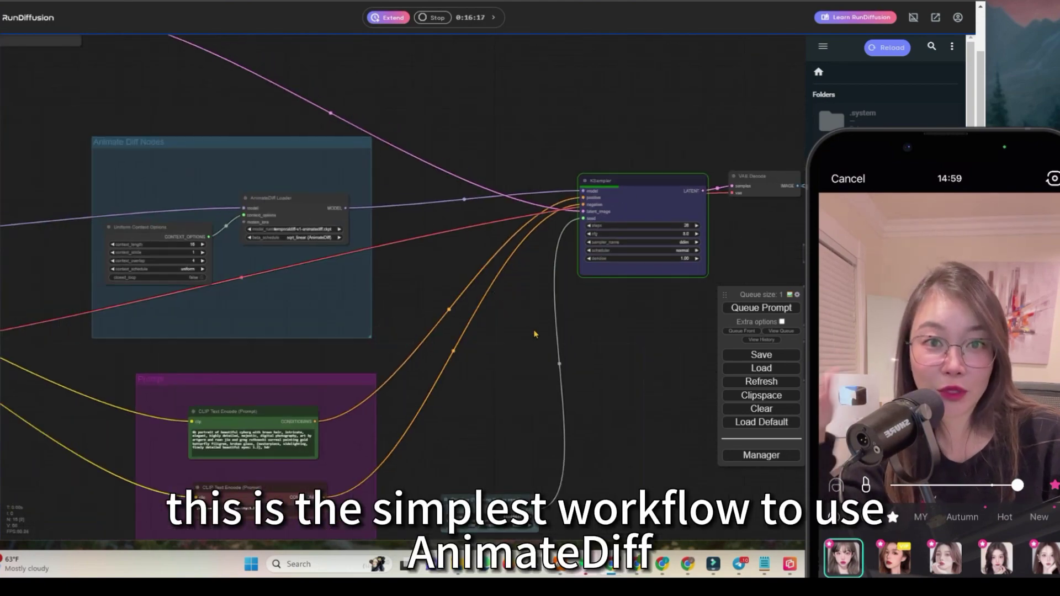
{"action": "scroll", "coordinate": [534, 334], "scroll_direction": "down", "scroll_amount": 1}
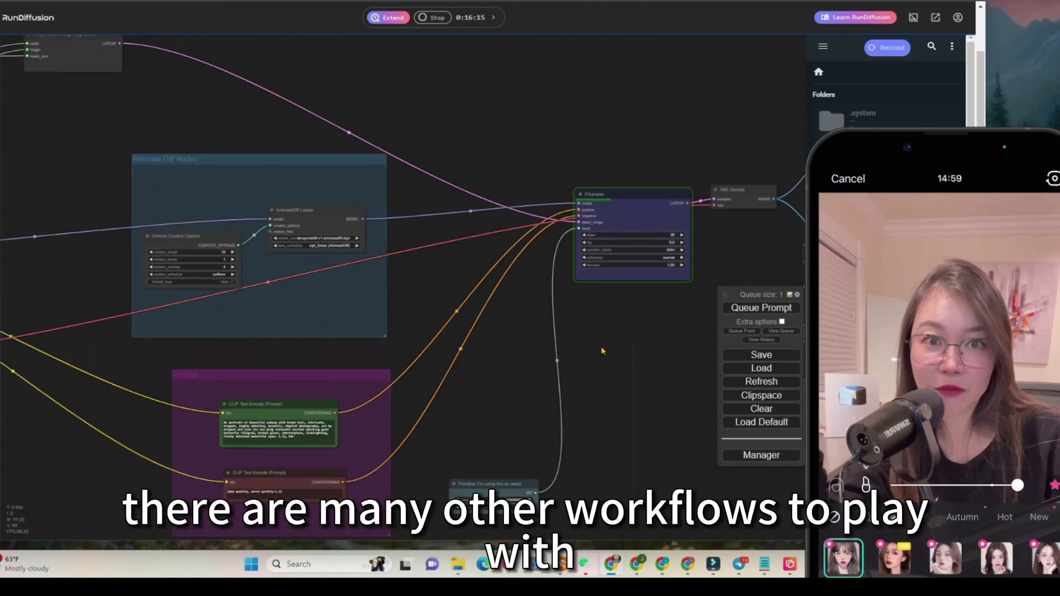
{"action": "scroll", "coordinate": [603, 351], "scroll_direction": "down", "scroll_amount": 2}
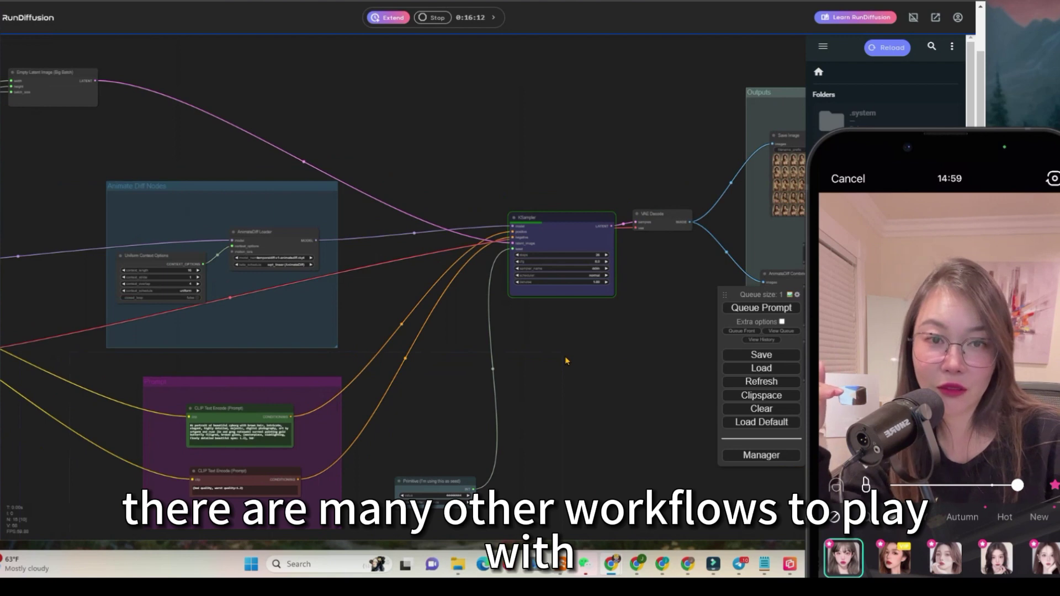
{"action": "scroll", "coordinate": [565, 361], "scroll_direction": "up", "scroll_amount": 1}
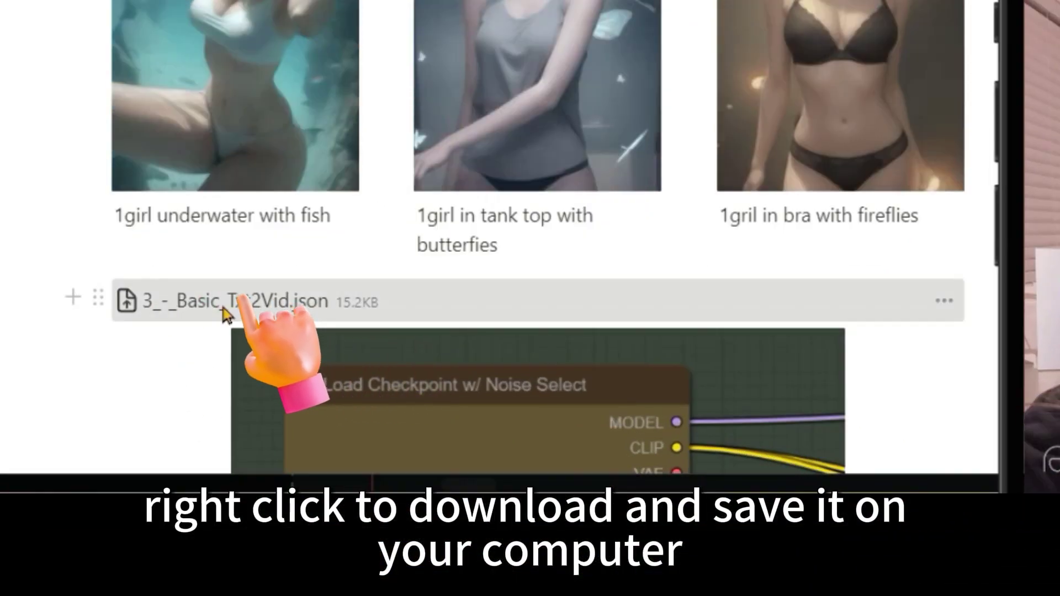
- Switch to the Notion page ComfyUI+AnimateDiff and download the 3_-_Basic_Txt2Vid.json workflow file
{"action": "right_click", "coordinate": [208, 313]}
{"action": "left_click", "coordinate": [417, 244]}
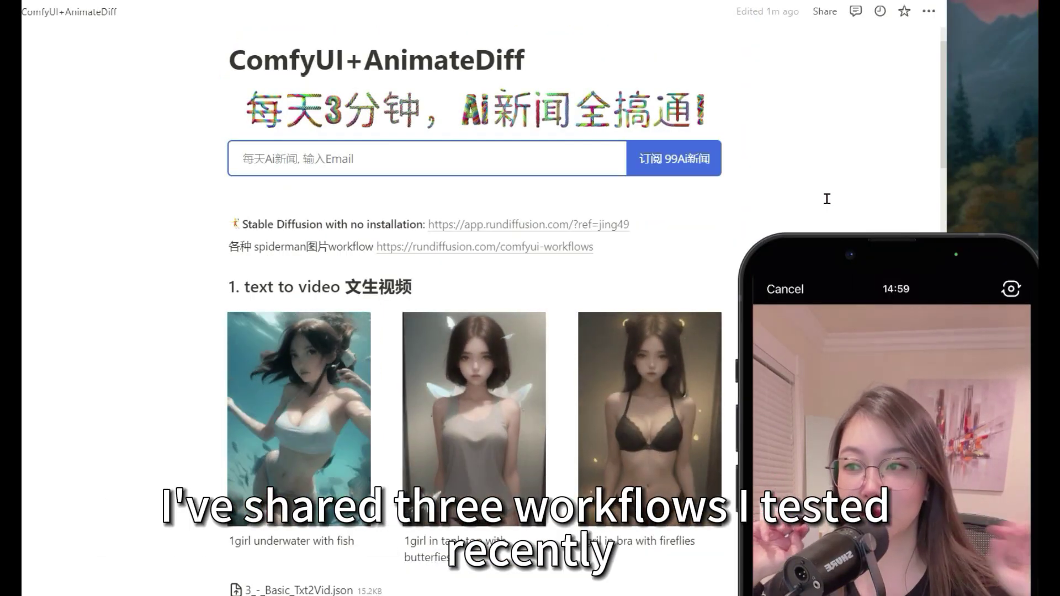
- Look through the shared workflows down to the openpose section and bring up the options of its RDFFaceDiff file
{"action": "scroll", "coordinate": [769, 163], "scroll_direction": "down", "scroll_amount": 6}
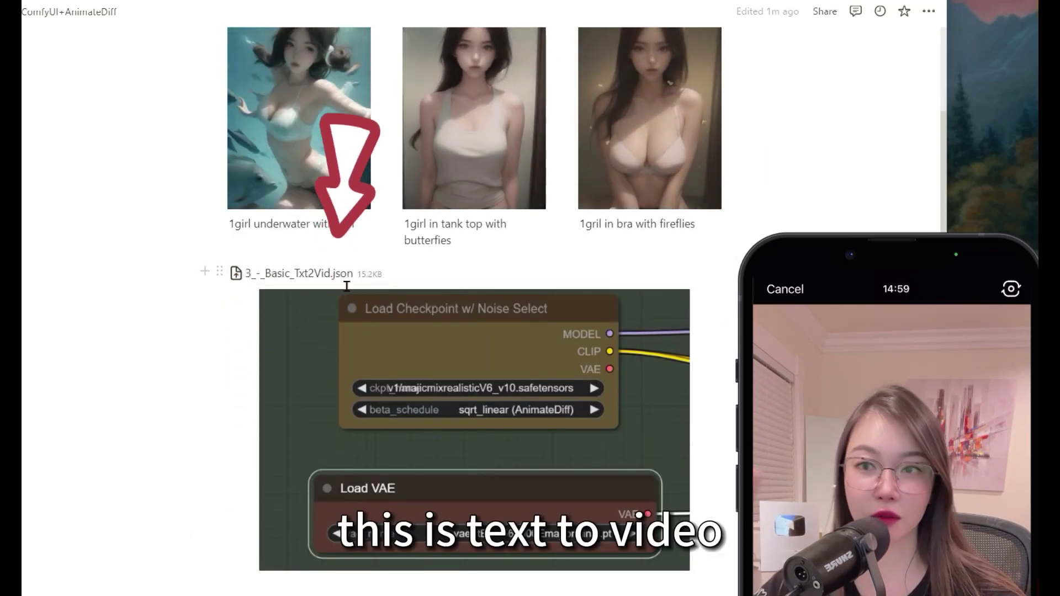
{"action": "scroll", "coordinate": [316, 212], "scroll_direction": "down", "scroll_amount": 8}
{"action": "mouse_move", "coordinate": [396, 237]}
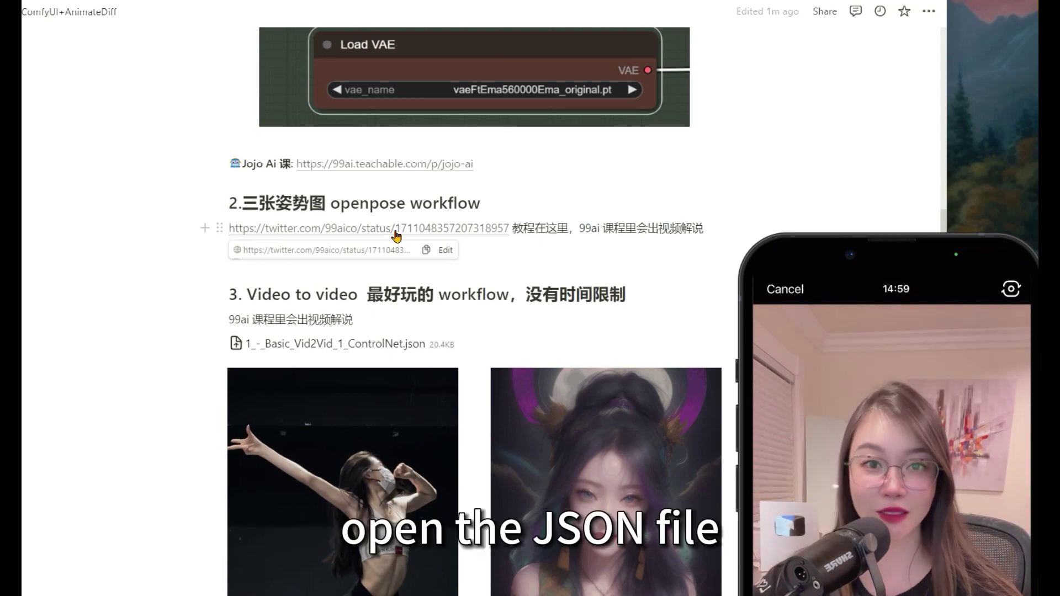
{"action": "right_click", "coordinate": [310, 253]}
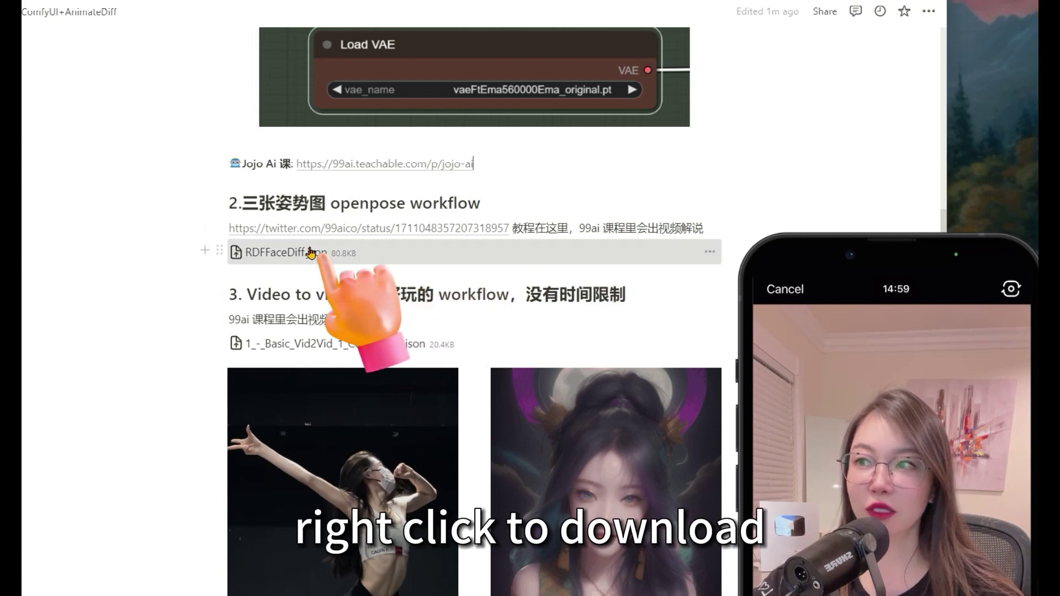
{"action": "left_click", "coordinate": [610, 277]}
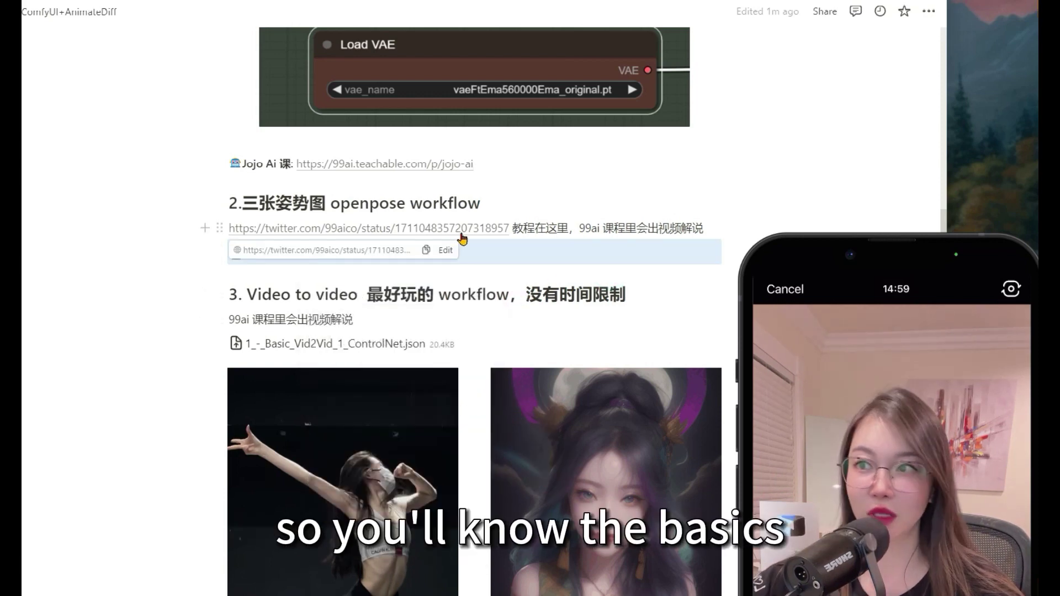